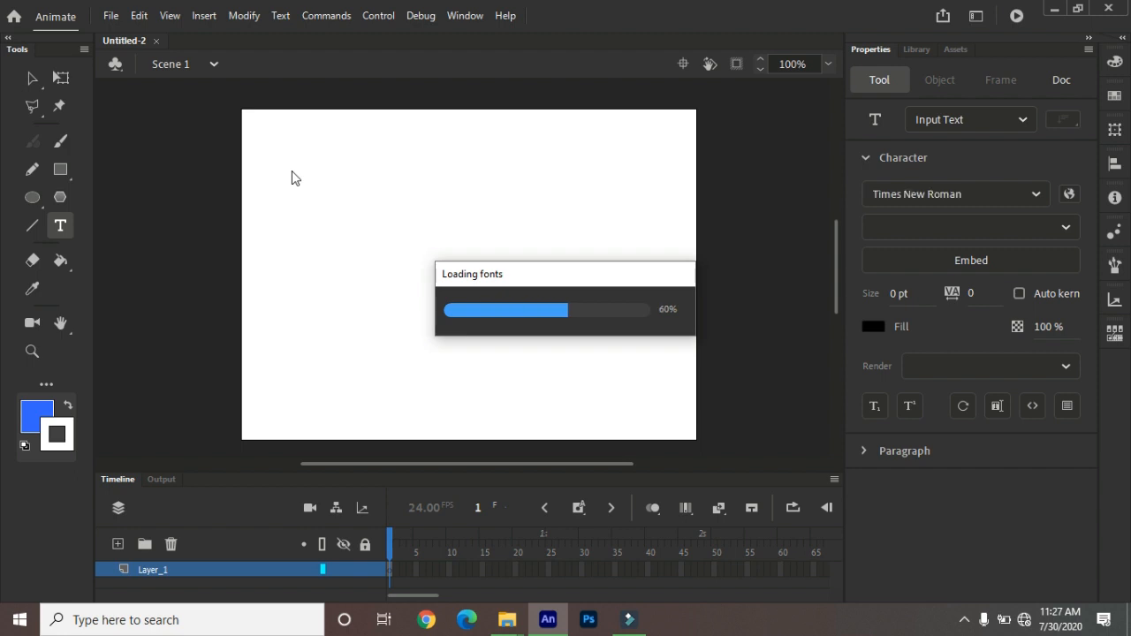
- Create an input text field about 361 by 127 px containing a first name, and place it inside the stage's upper area
{"action": "left_click_drag", "start_coordinate": [288, 91], "coordinate": [584, 194]}
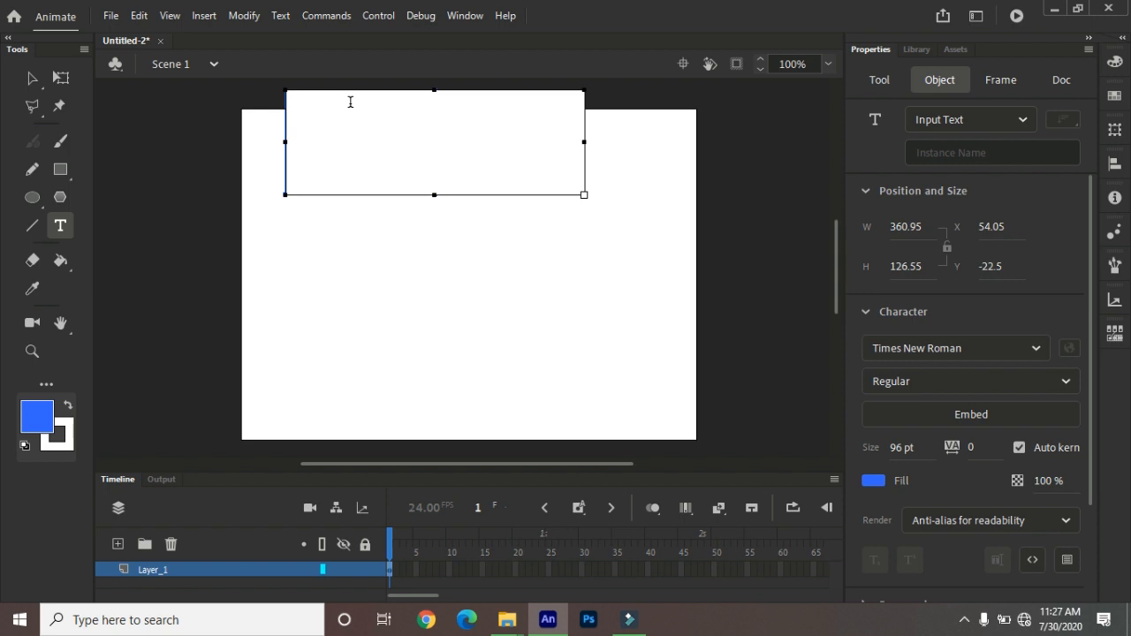
{"action": "type", "text": "an"}
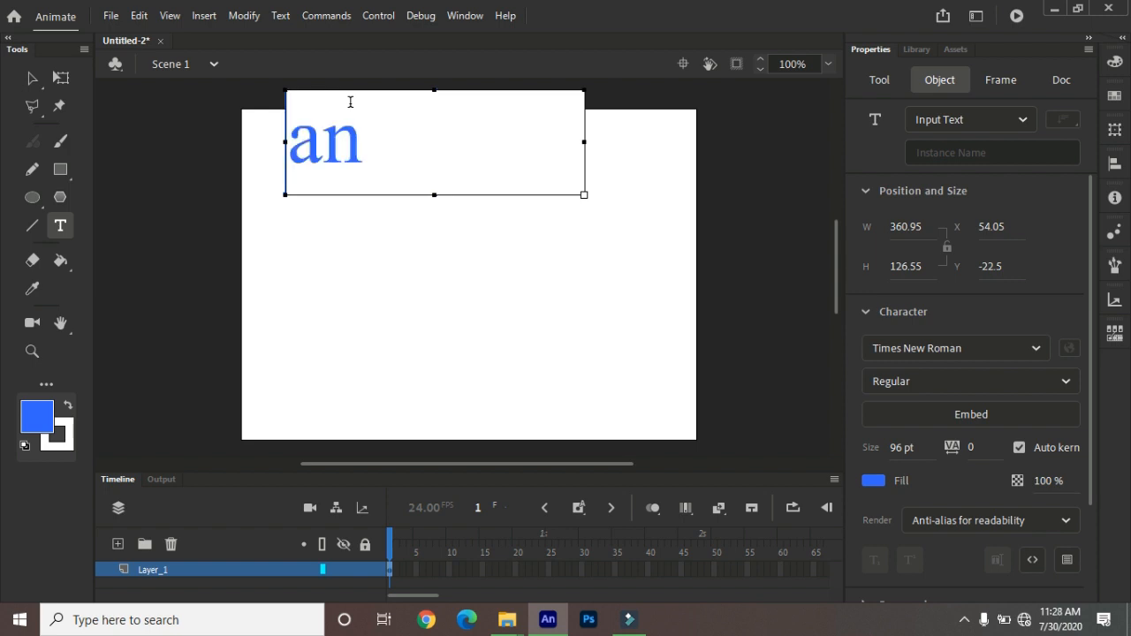
{"action": "type", "text": "il"}
{"action": "left_click", "coordinate": [32, 78]}
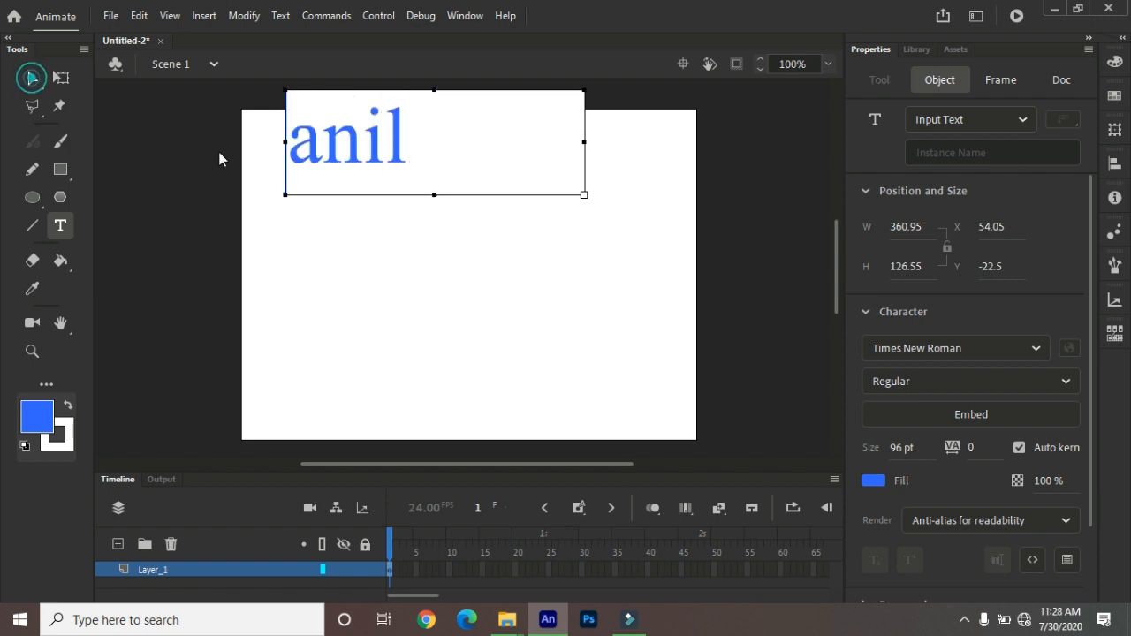
{"action": "left_click_drag", "start_coordinate": [366, 109], "coordinate": [353, 171]}
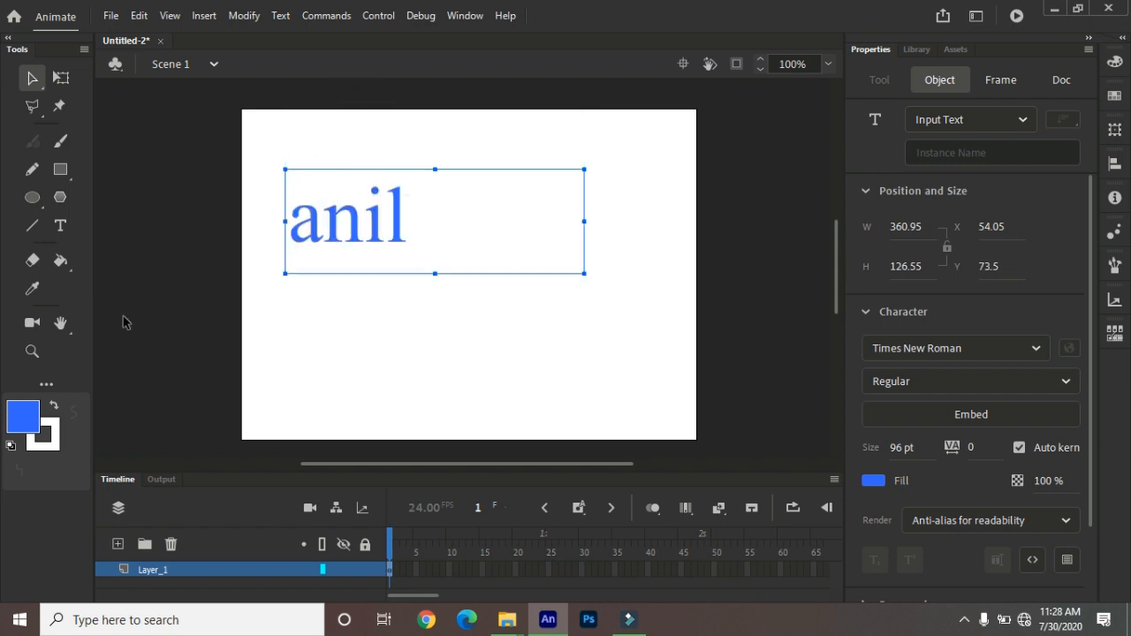
- Try the Dynamic Text type on the text field, activate its instance name entry, and set the type to Static Text
{"action": "left_click", "coordinate": [60, 225]}
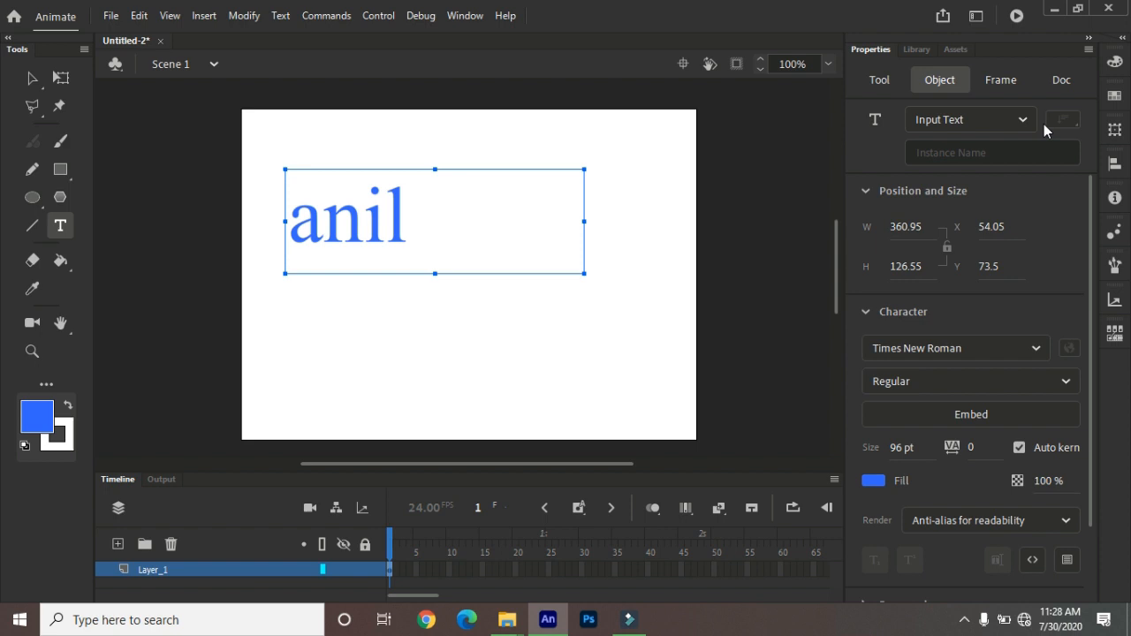
{"action": "left_click", "coordinate": [1022, 118]}
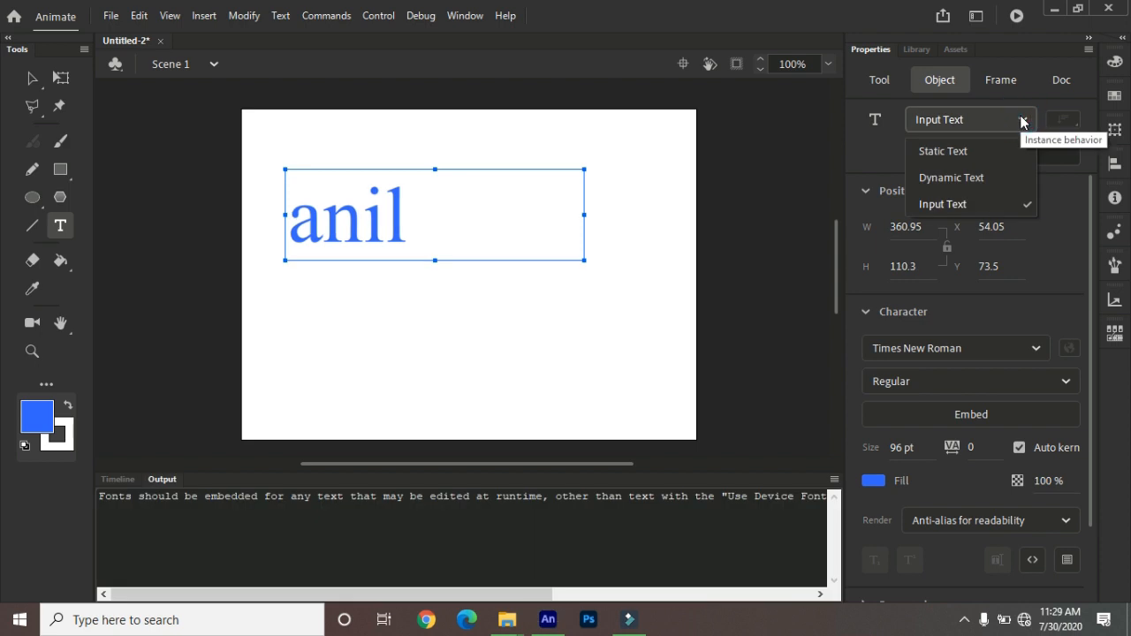
{"action": "left_click", "coordinate": [1022, 119]}
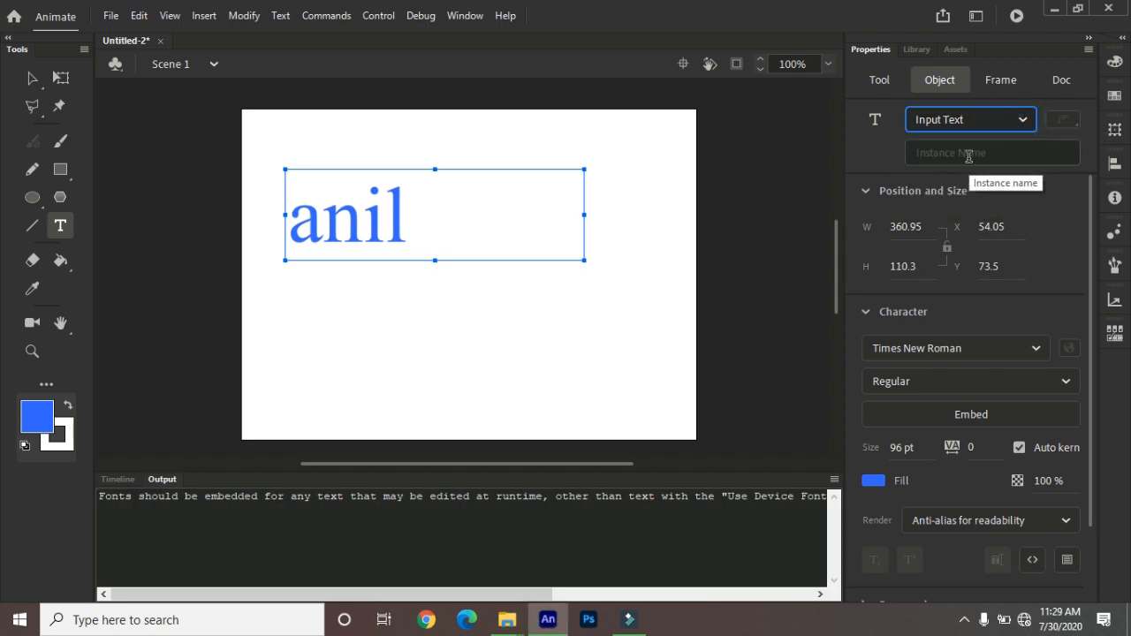
{"action": "left_click", "coordinate": [1022, 119]}
{"action": "left_click", "coordinate": [975, 178]}
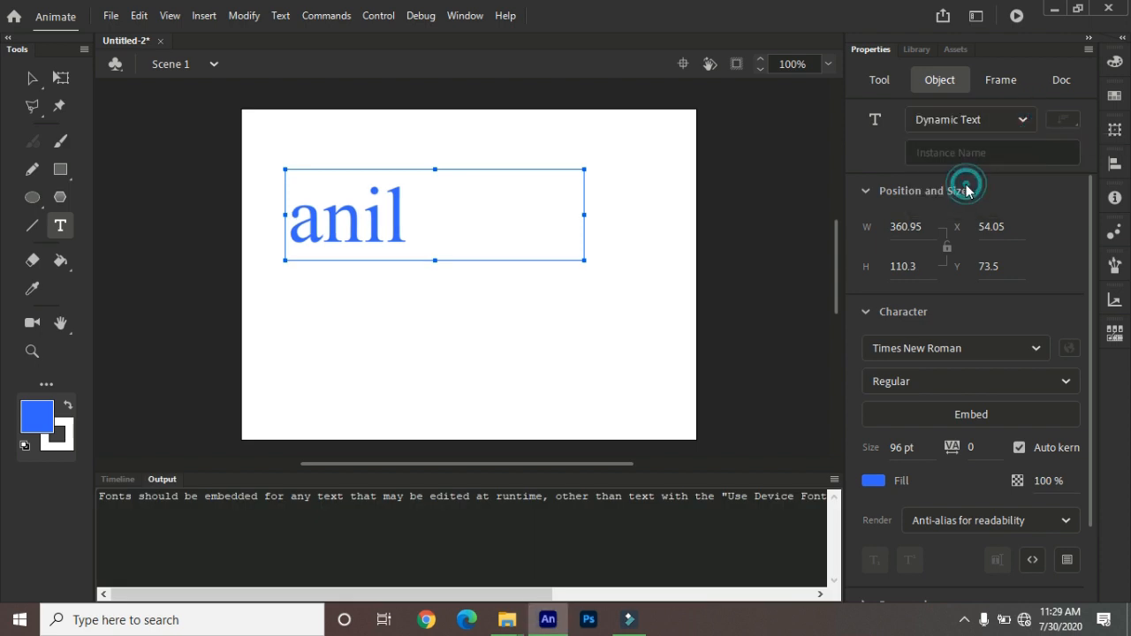
{"action": "left_click", "coordinate": [992, 155]}
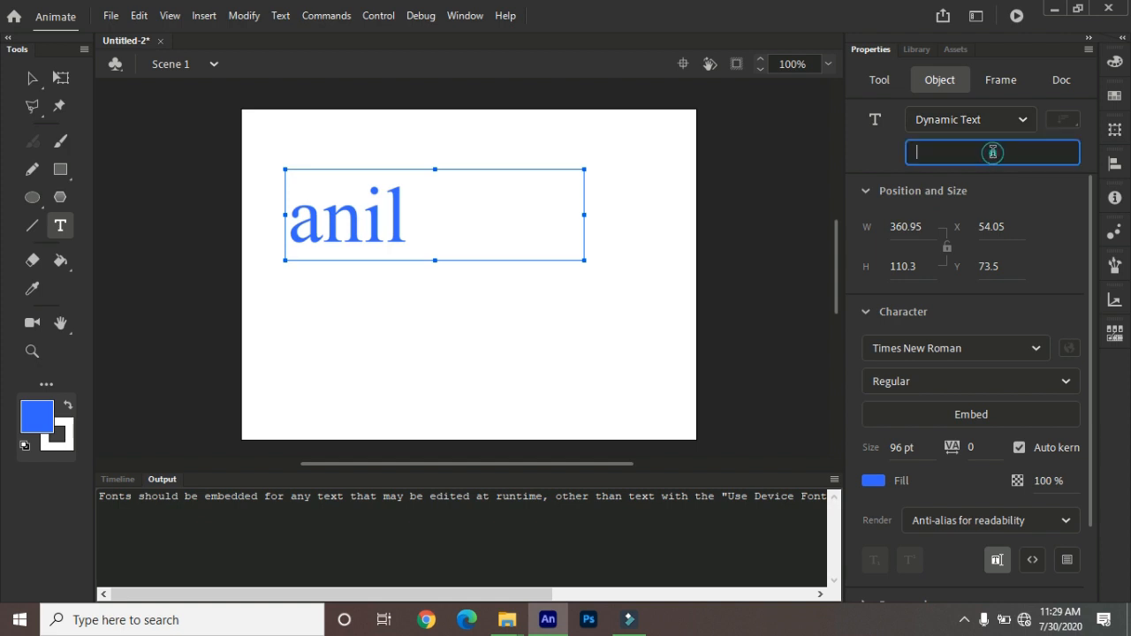
{"action": "left_click", "coordinate": [1022, 121]}
{"action": "left_click", "coordinate": [988, 153]}
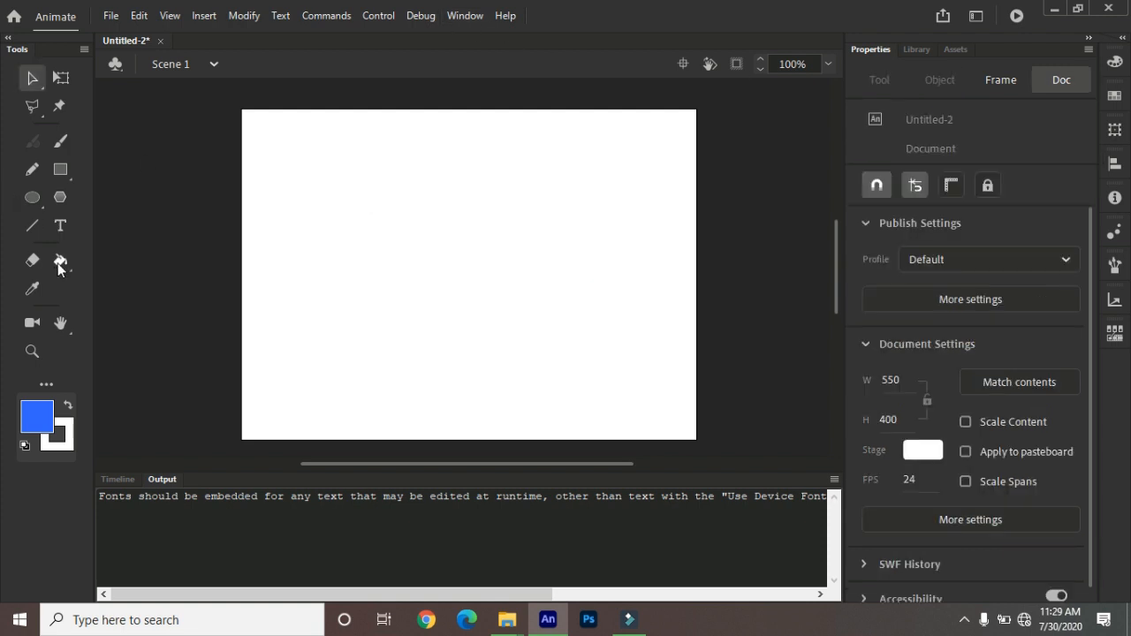
- Add a new static text containing a first name in the upper-left area of the stage
{"action": "left_click", "coordinate": [66, 222]}
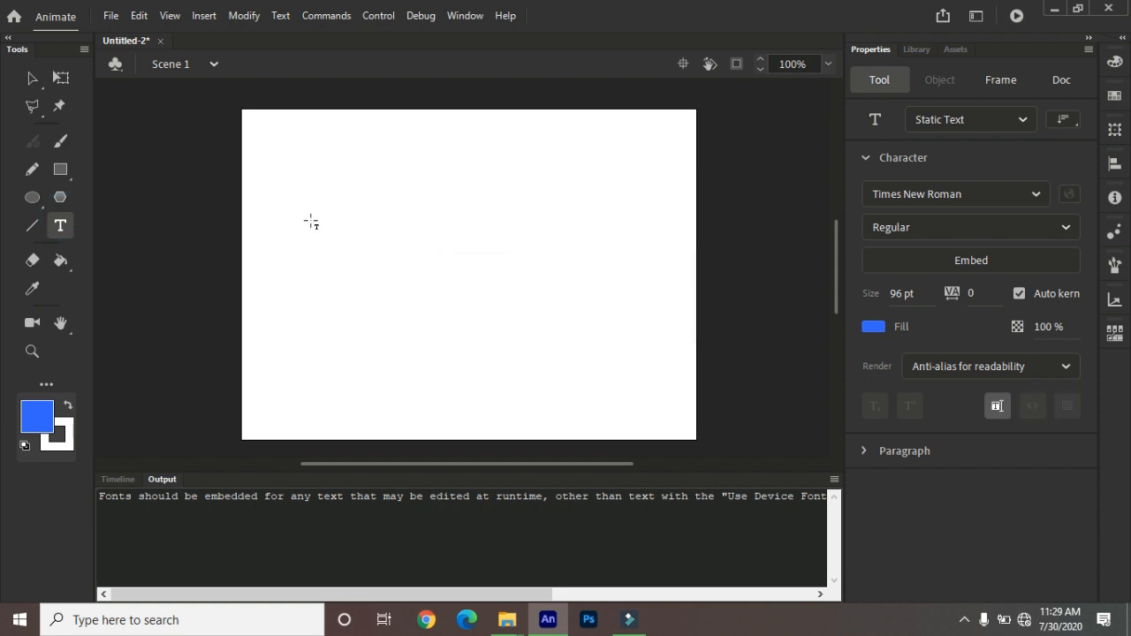
{"action": "left_click", "coordinate": [295, 249]}
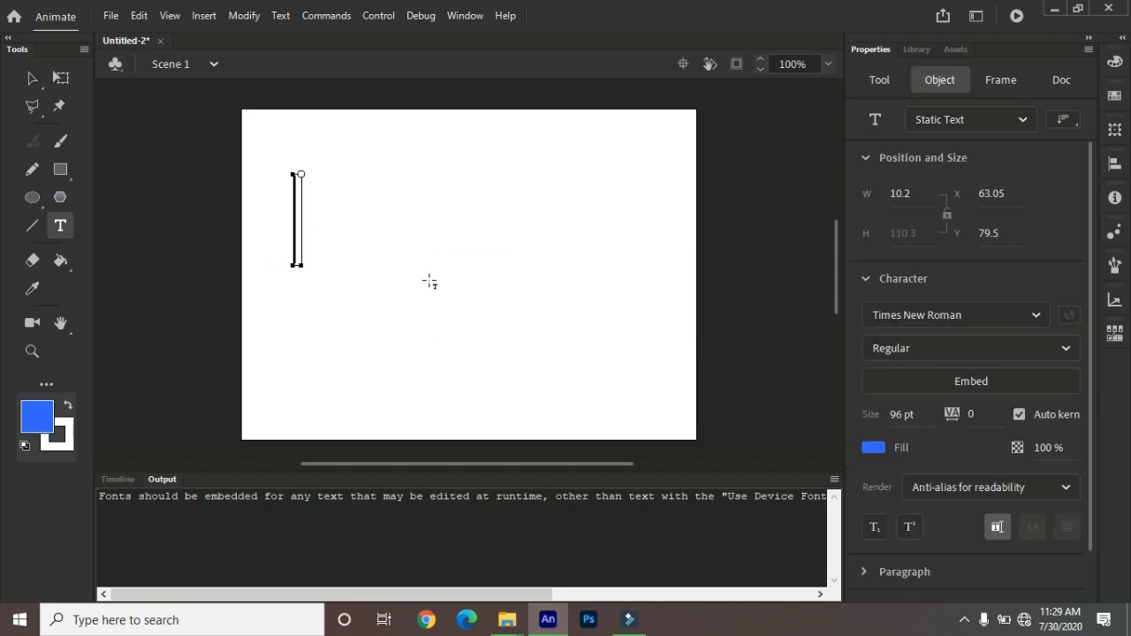
{"action": "type", "text": "anil"}
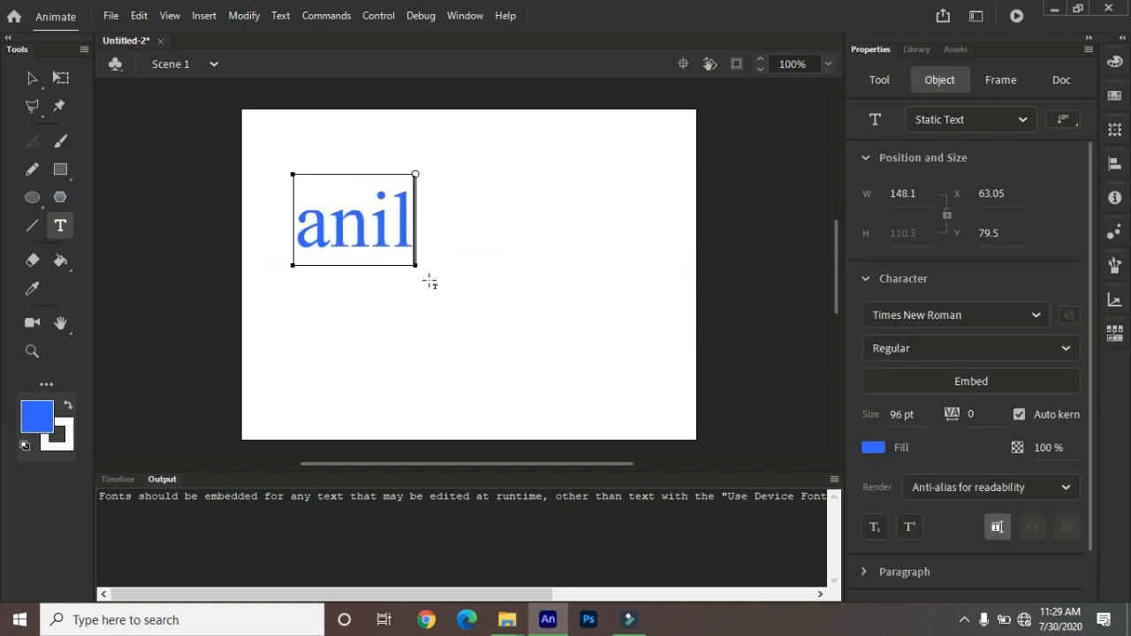
{"action": "left_click", "coordinate": [31, 78]}
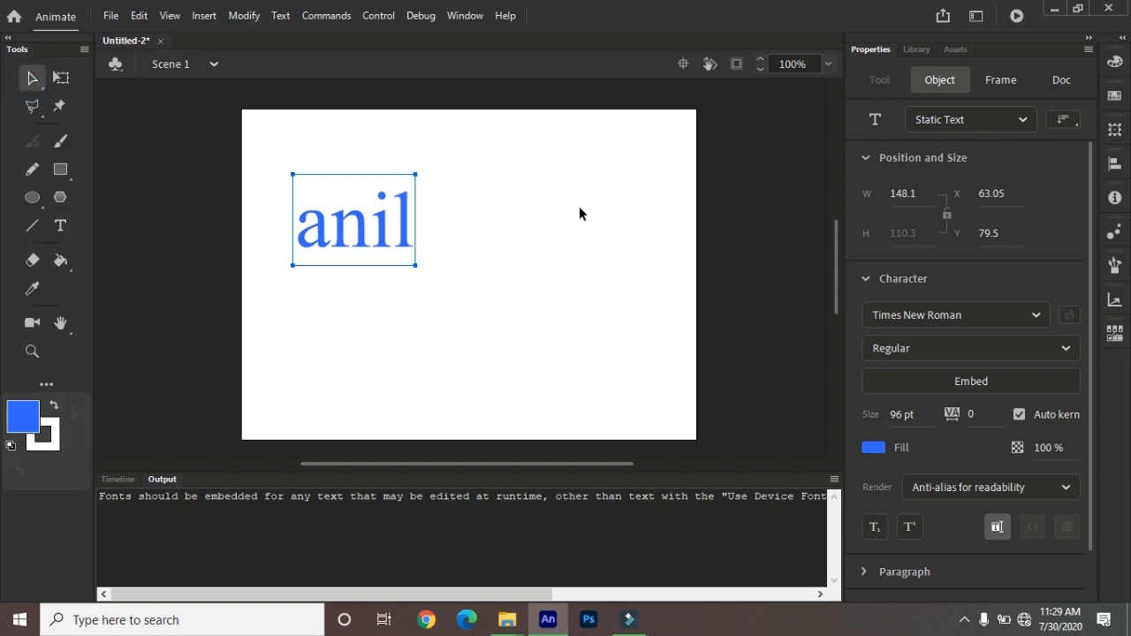
- Test the movie to check whether the static text can be selected, and close the preview
{"action": "left_click", "coordinate": [1023, 119]}
{"action": "left_click", "coordinate": [1022, 119]}
{"action": "key", "text": "ctrl+Return"}
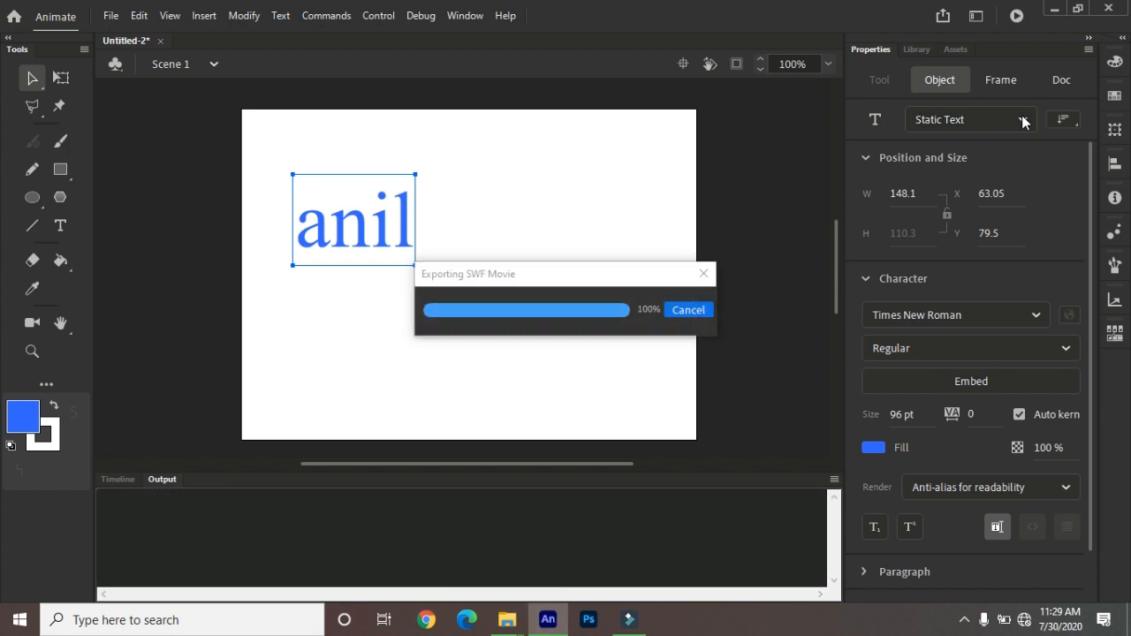
{"action": "left_click_drag", "start_coordinate": [502, 247], "coordinate": [442, 244]}
{"action": "left_click", "coordinate": [768, 120]}
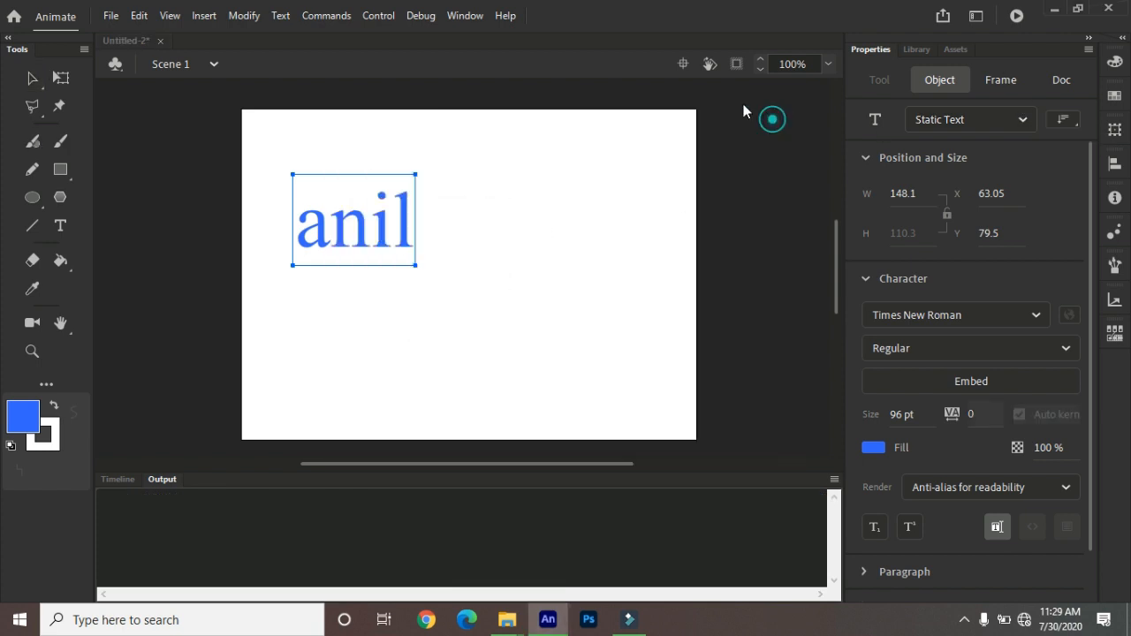
- Add a second line with another name below the existing line of static text
{"action": "left_click", "coordinate": [1024, 119]}
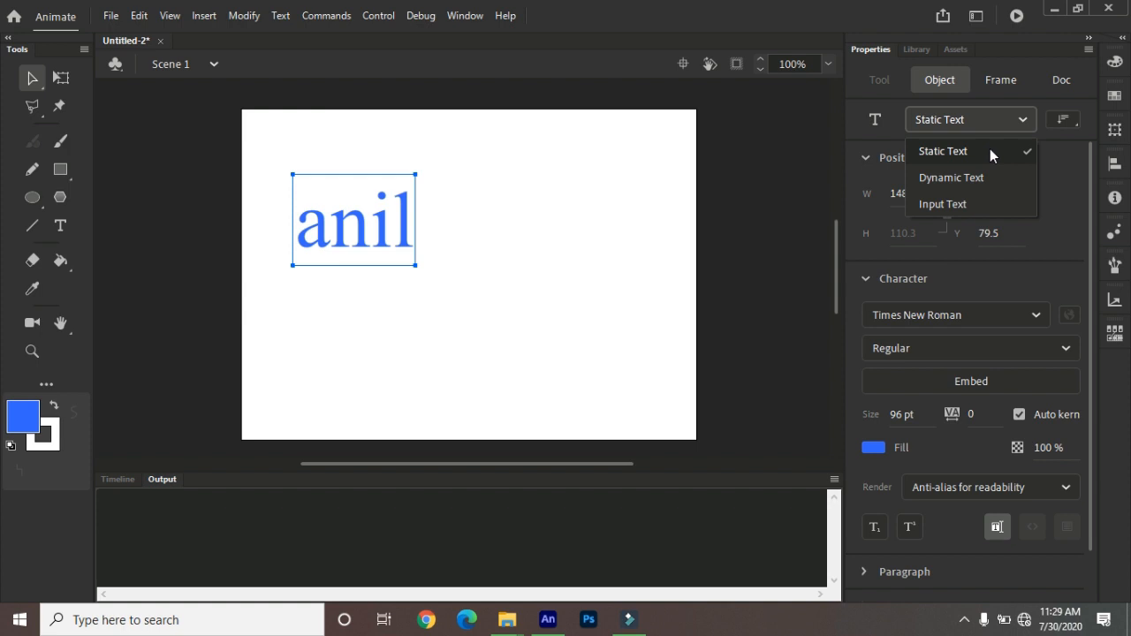
{"action": "left_click", "coordinate": [33, 80]}
{"action": "left_click", "coordinate": [62, 227]}
{"action": "key", "text": "Return"}
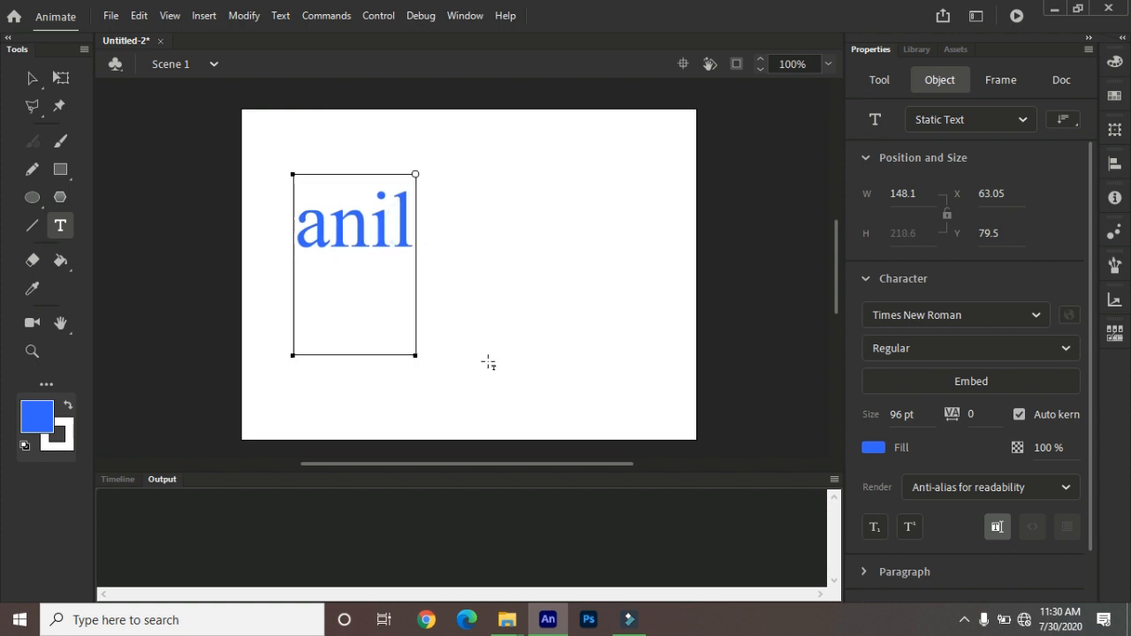
{"action": "type", "text": "sumt"}
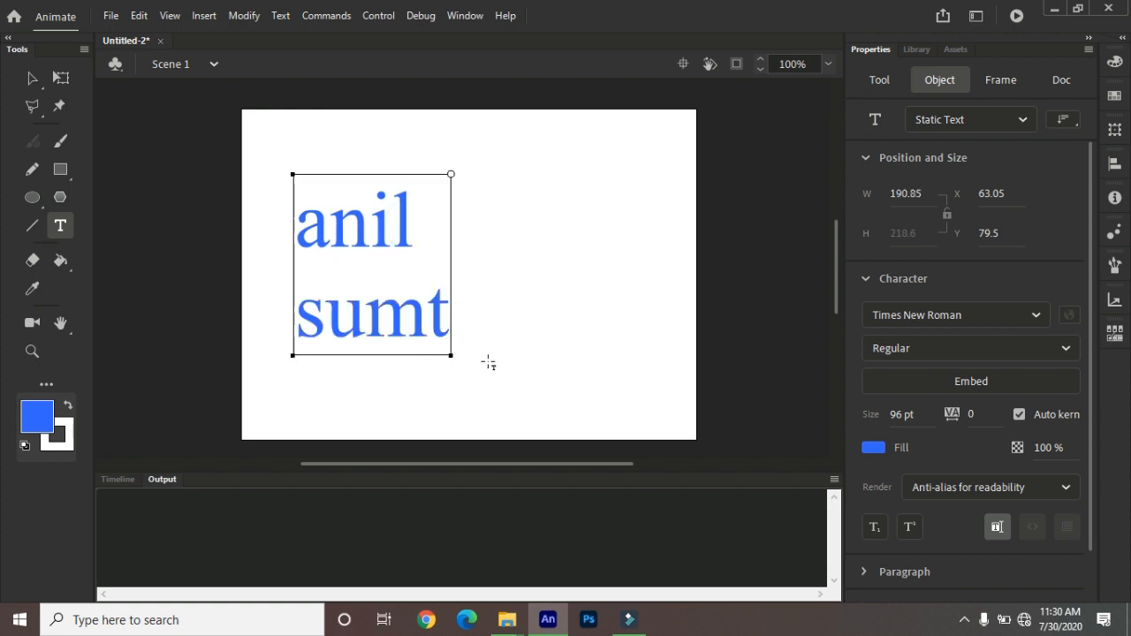
{"action": "left_click", "coordinate": [29, 79]}
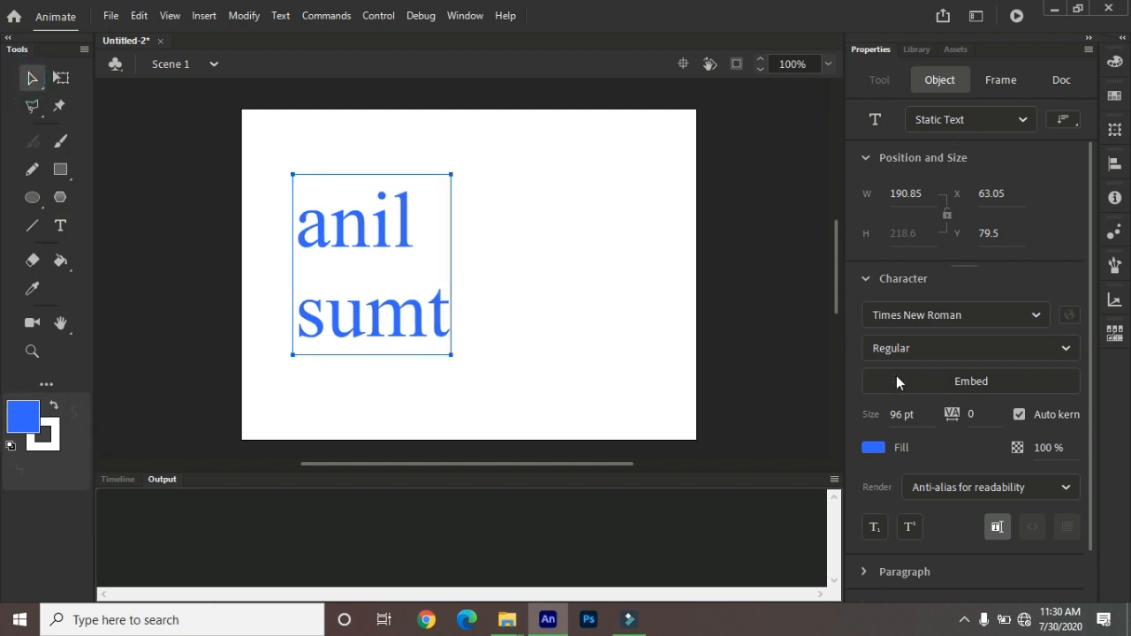
- Fill the whole static text with red and recolor only its second line green
{"action": "left_click", "coordinate": [874, 448]}
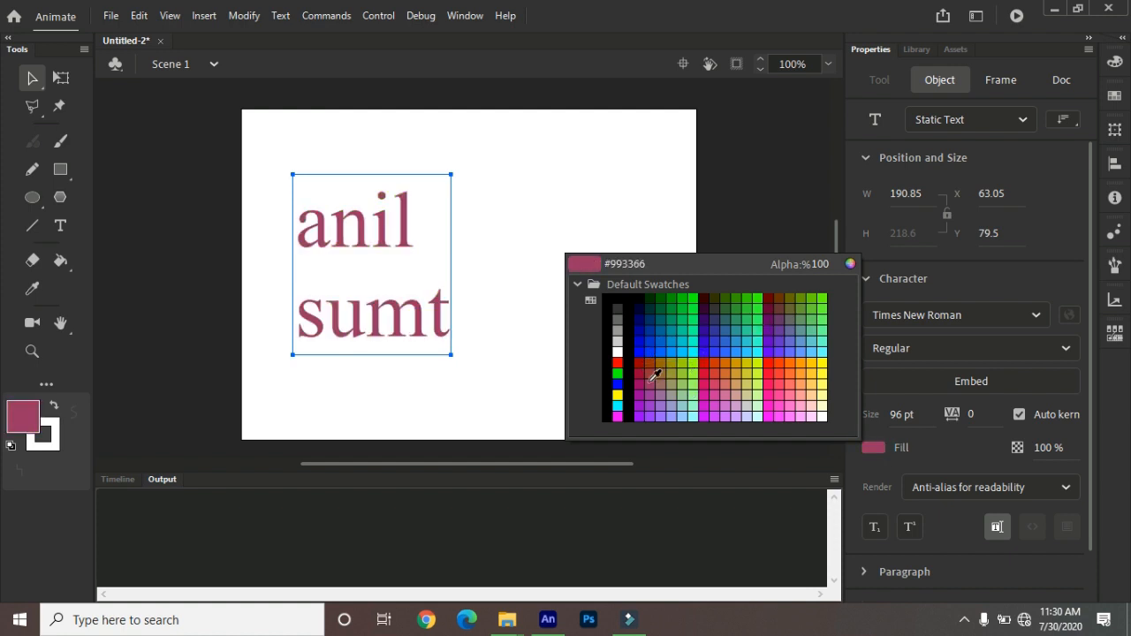
{"action": "left_click", "coordinate": [617, 362]}
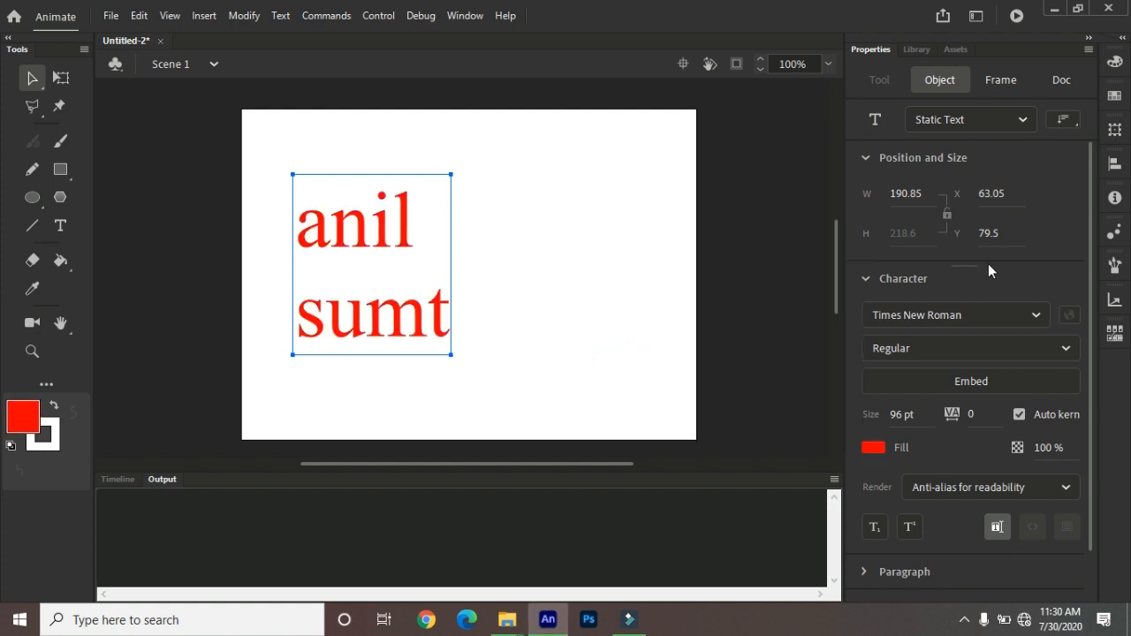
{"action": "left_click", "coordinate": [60, 226]}
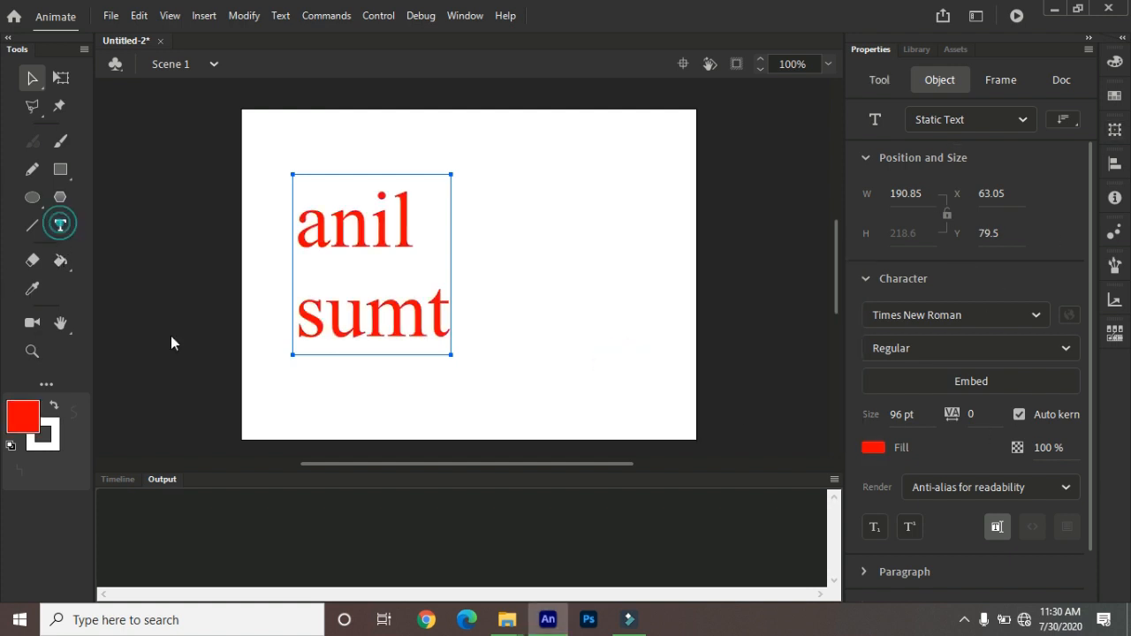
{"action": "left_click_drag", "start_coordinate": [298, 319], "coordinate": [459, 323]}
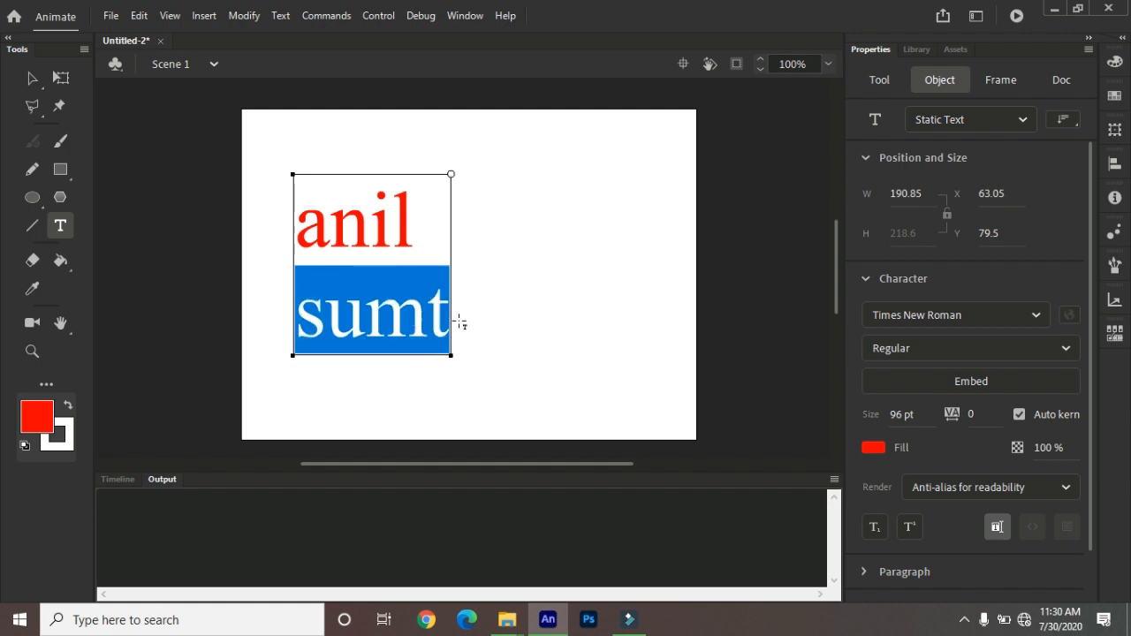
{"action": "left_click", "coordinate": [872, 448]}
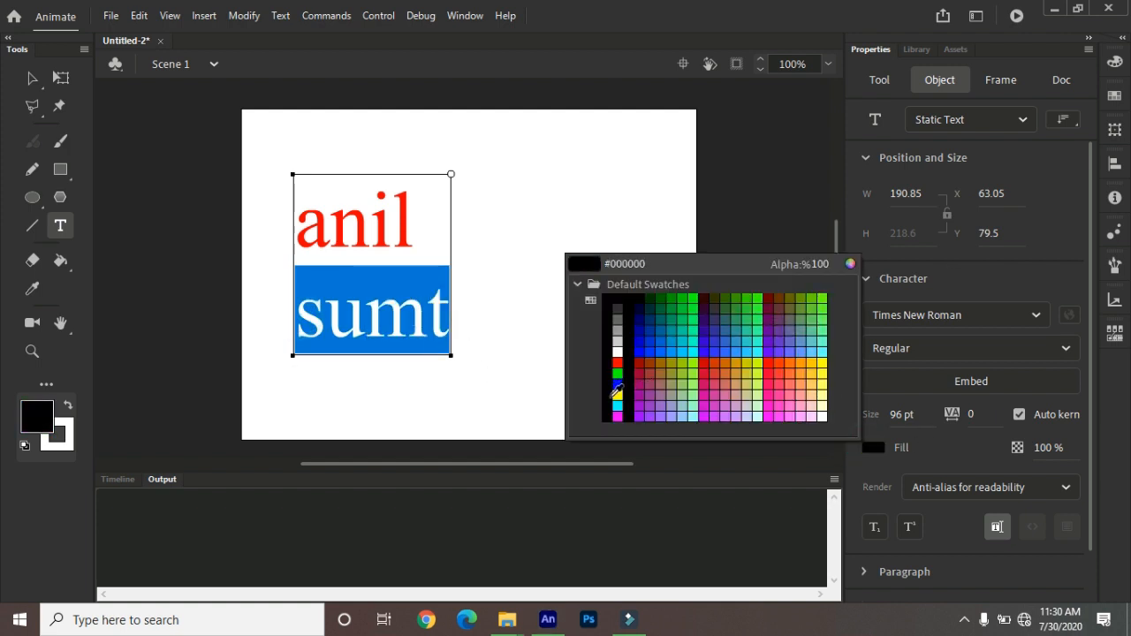
{"action": "left_click", "coordinate": [618, 373]}
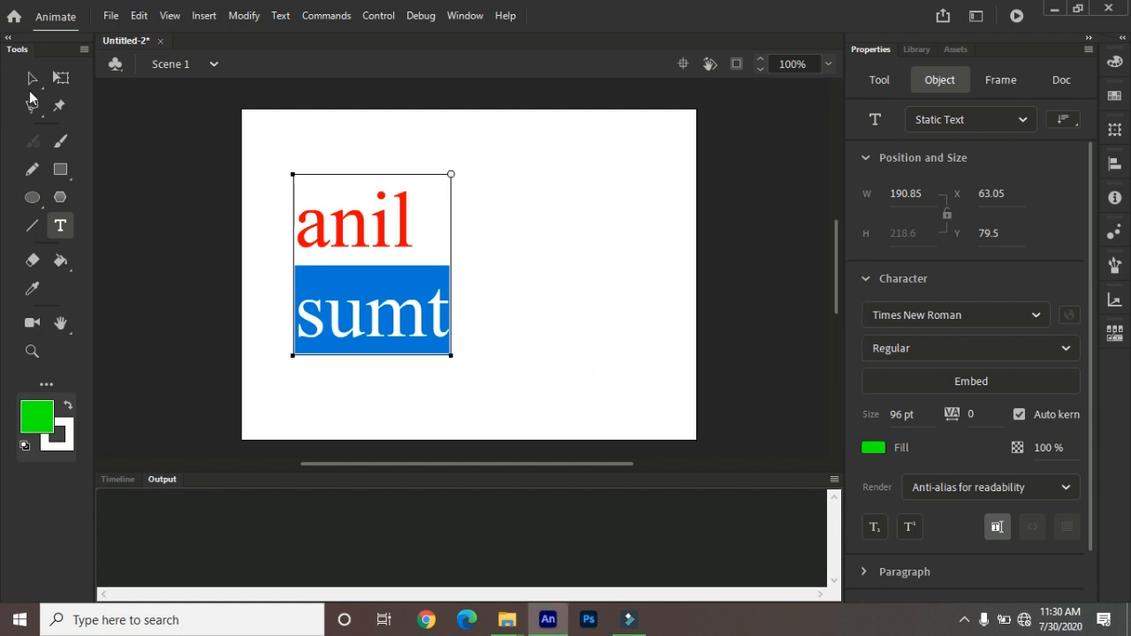
{"action": "left_click", "coordinate": [32, 78]}
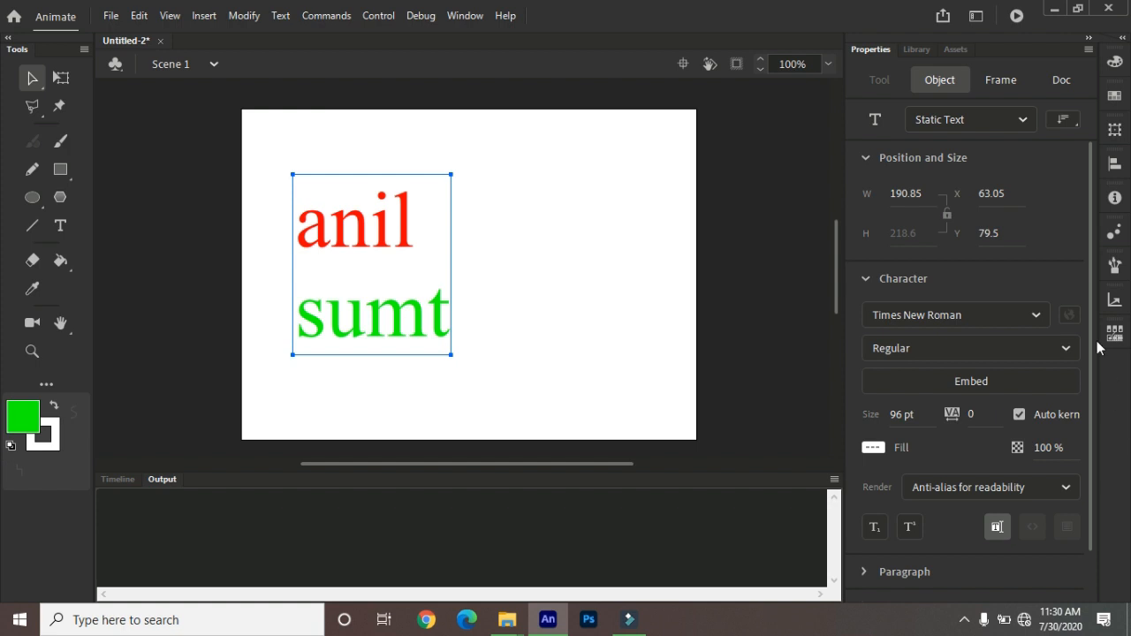
- Change the font of the green second line to Tramplate Caps Lys
{"action": "scroll", "coordinate": [1090, 299], "scroll_direction": "down", "scroll_amount": 2}
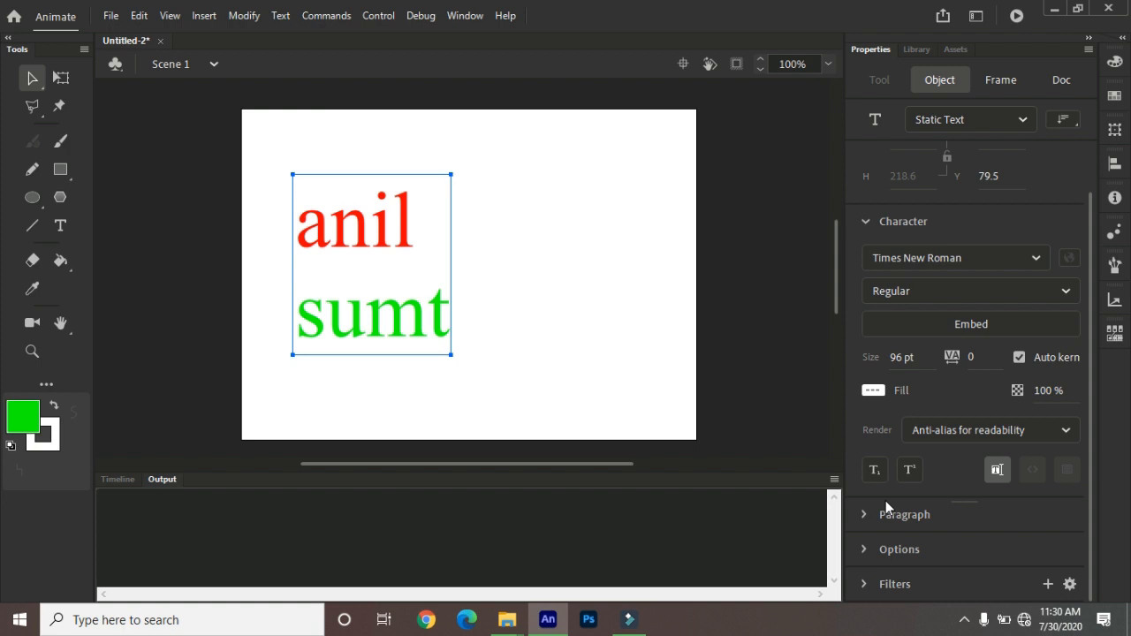
{"action": "left_click", "coordinate": [1037, 259]}
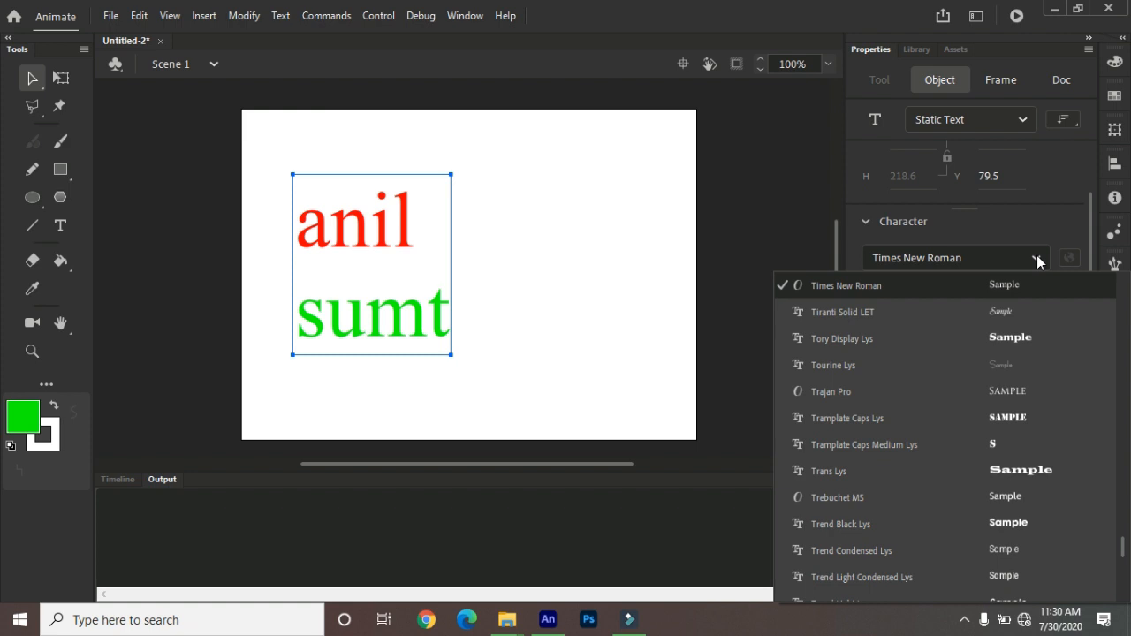
{"action": "left_click", "coordinate": [63, 226]}
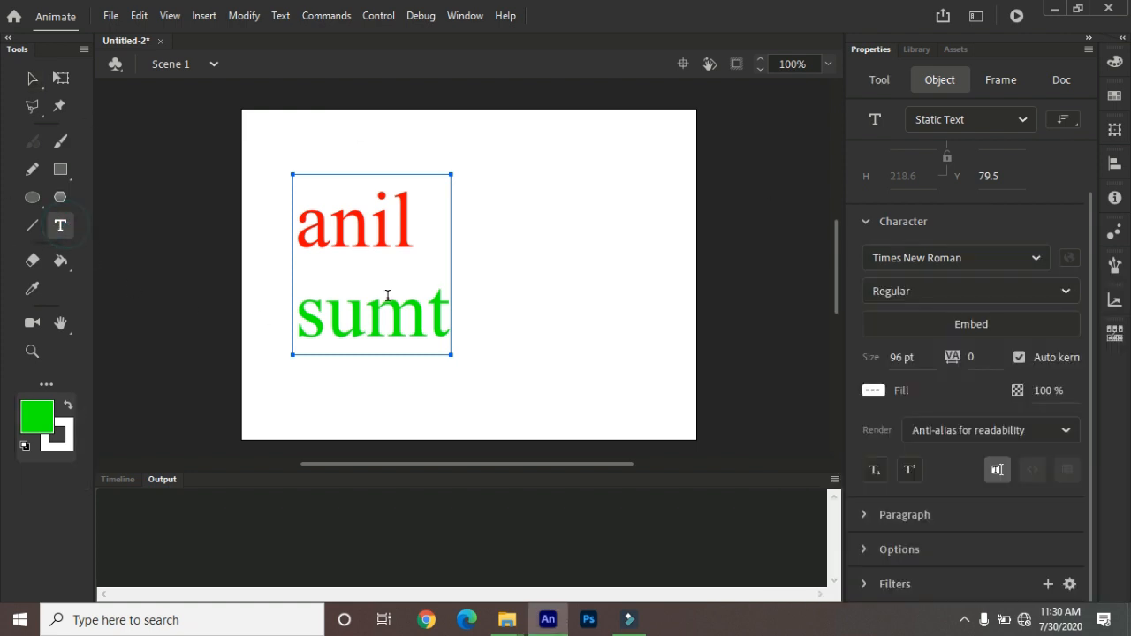
{"action": "left_click_drag", "start_coordinate": [439, 309], "coordinate": [294, 311]}
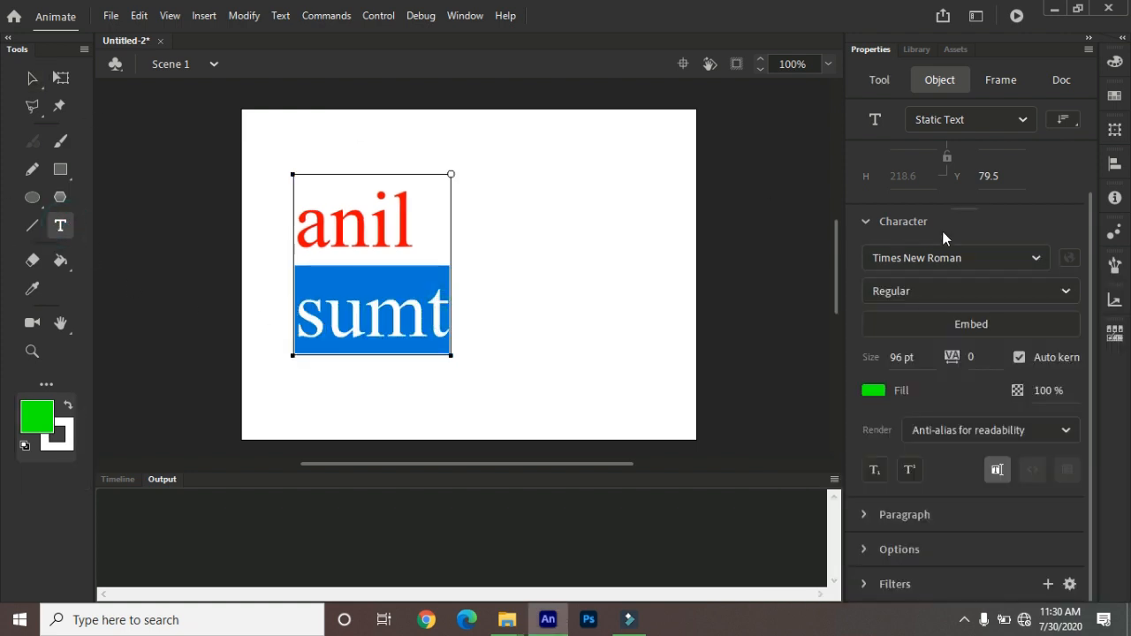
{"action": "left_click", "coordinate": [1036, 259]}
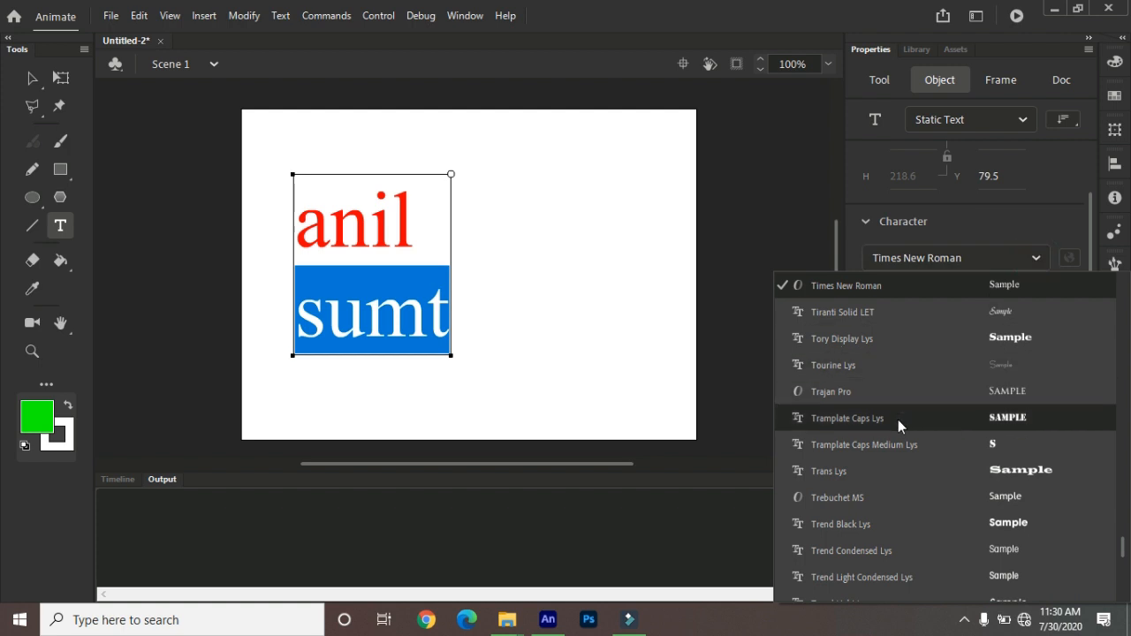
{"action": "left_click", "coordinate": [898, 419]}
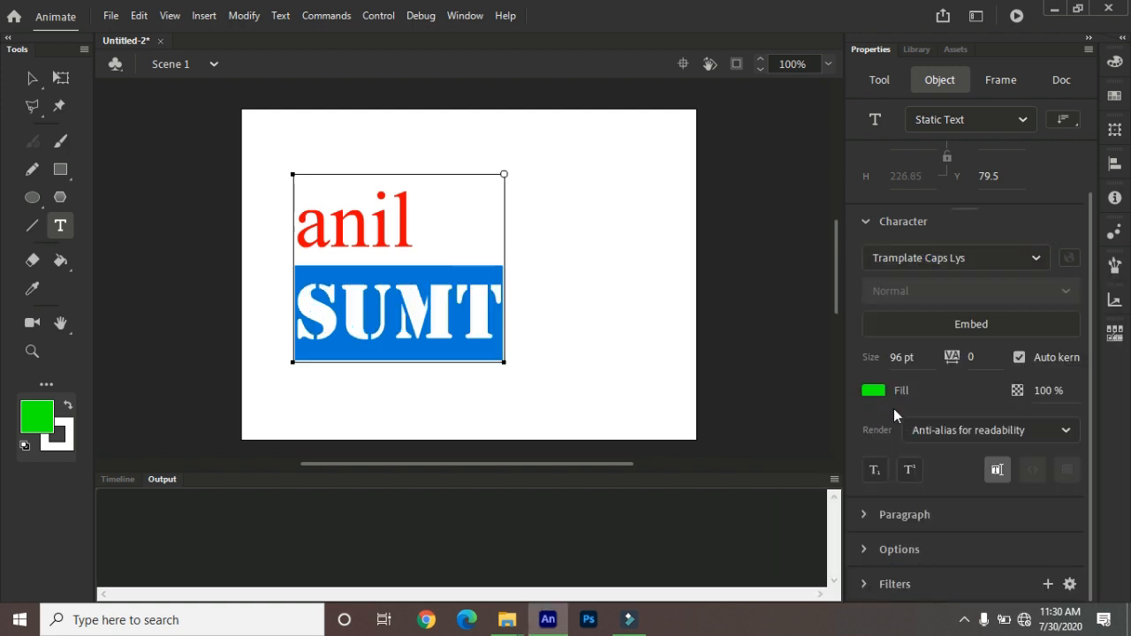
{"action": "left_click", "coordinate": [1035, 256]}
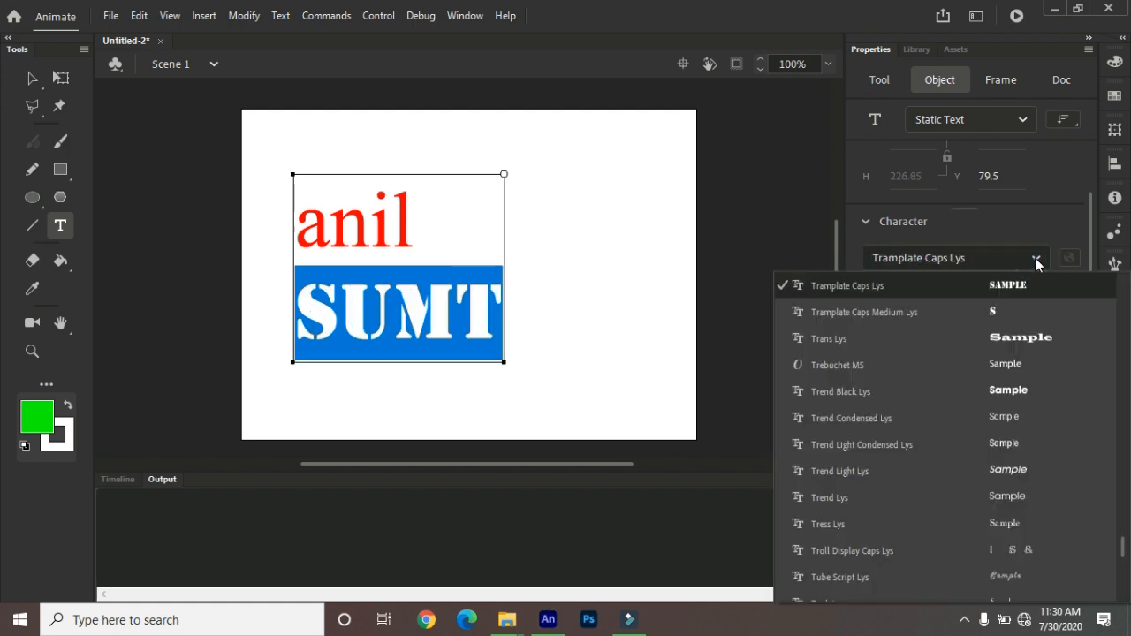
{"action": "left_click", "coordinate": [430, 209]}
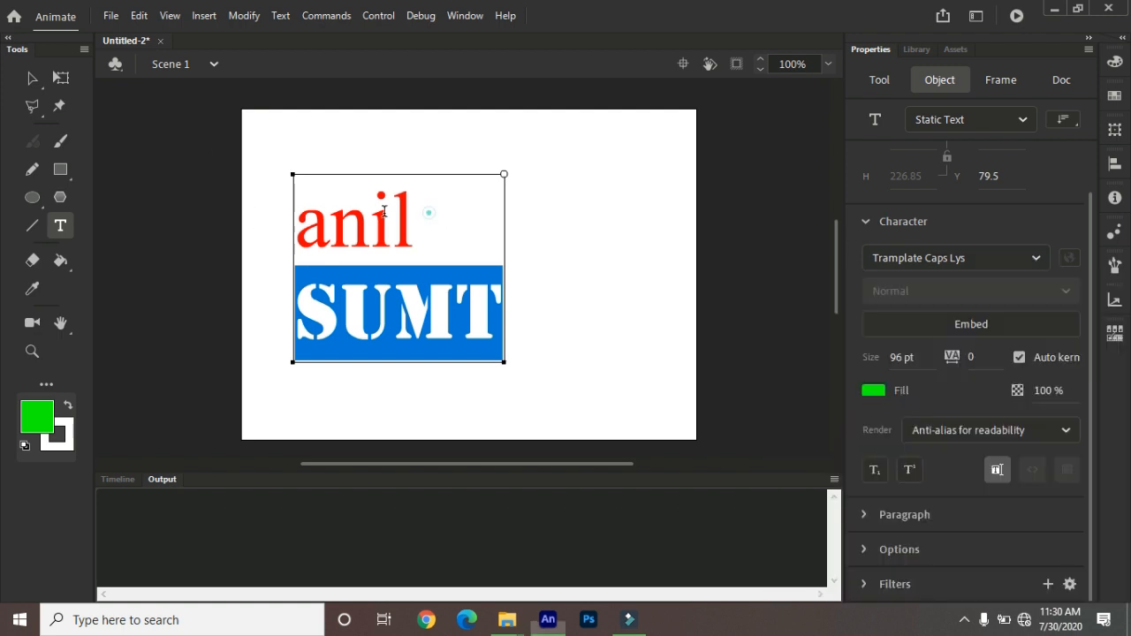
- Make the first text line bold and set its size to 88 pt
{"action": "left_click_drag", "start_coordinate": [429, 210], "coordinate": [304, 212]}
{"action": "left_click", "coordinate": [1068, 292]}
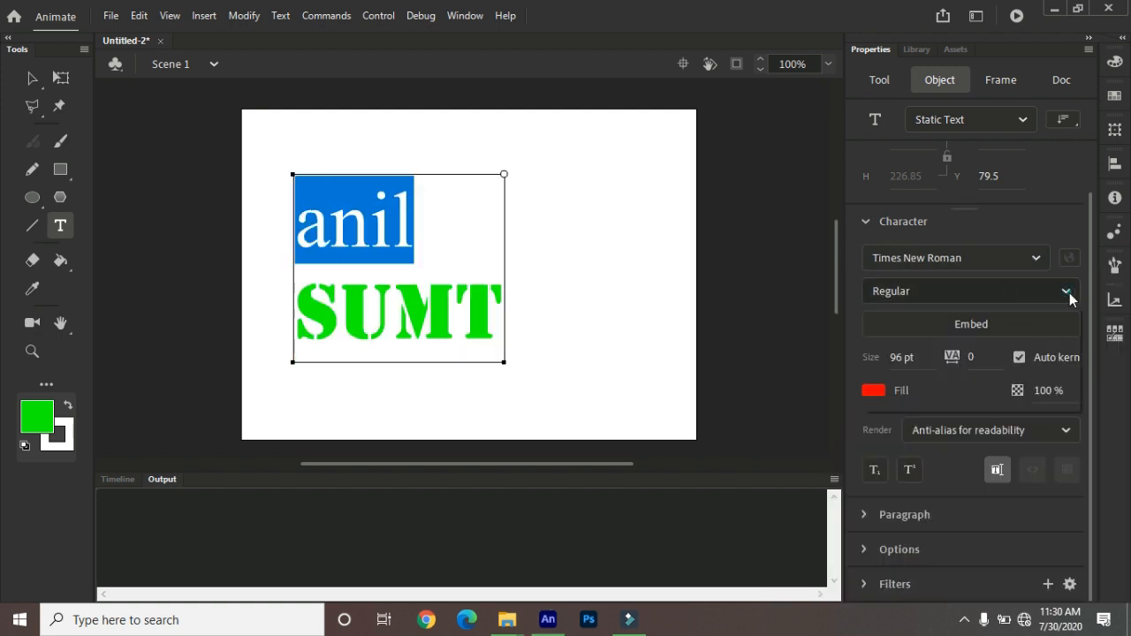
{"action": "left_click", "coordinate": [985, 373]}
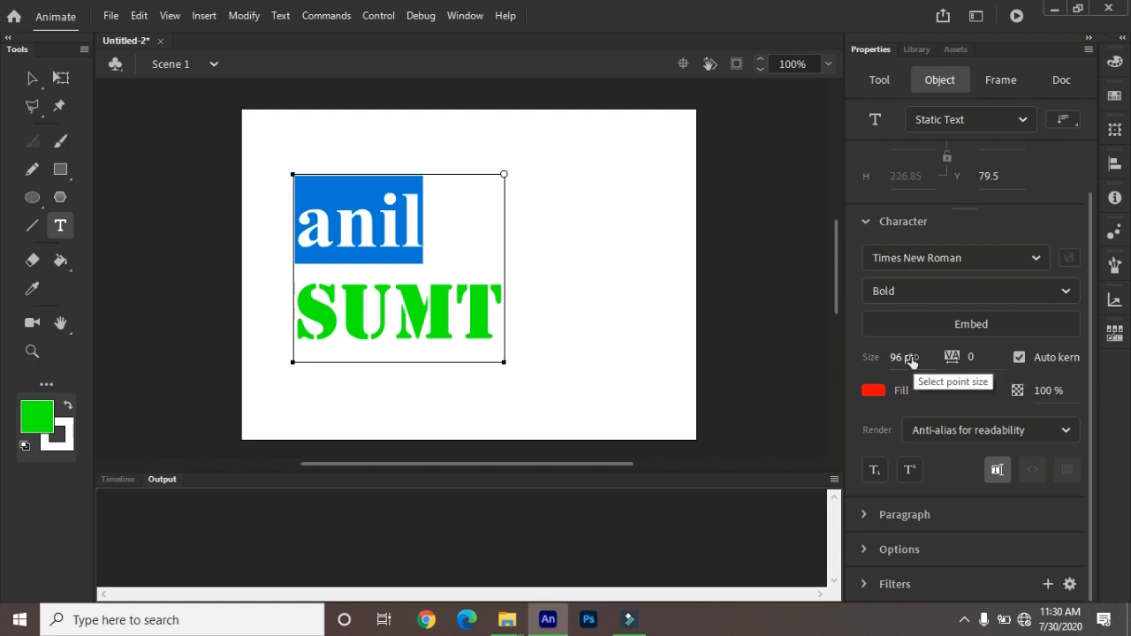
{"action": "left_click_drag", "start_coordinate": [901, 358], "coordinate": [923, 358]}
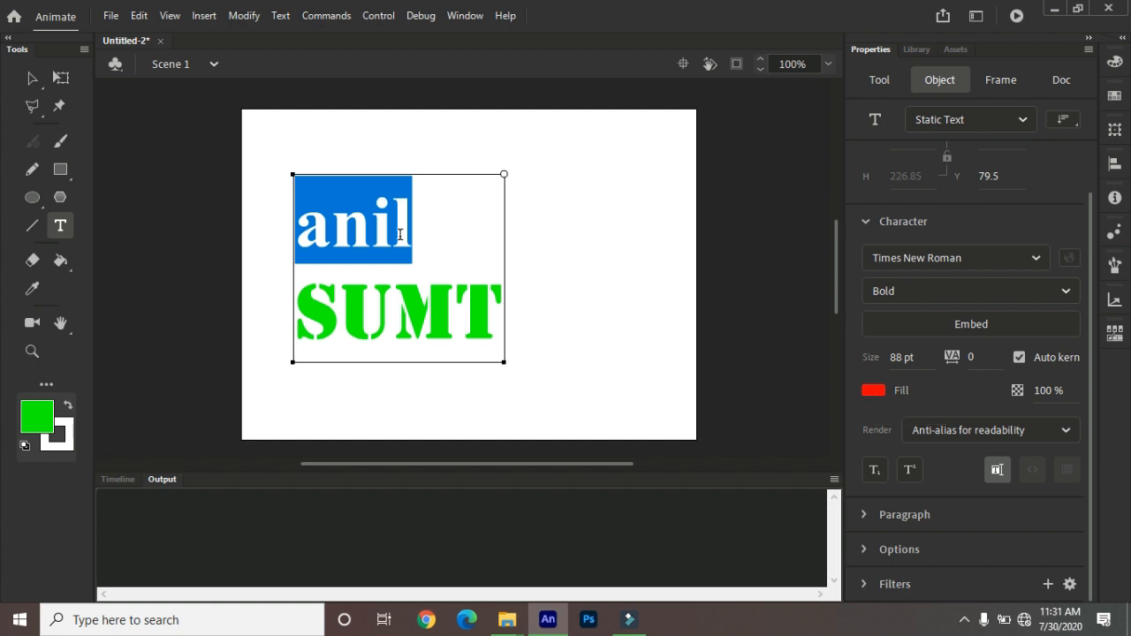
- Replace the first line of the static text with "cs2"
{"action": "key", "text": "BackSpace"}
{"action": "type", "text": "CS"}
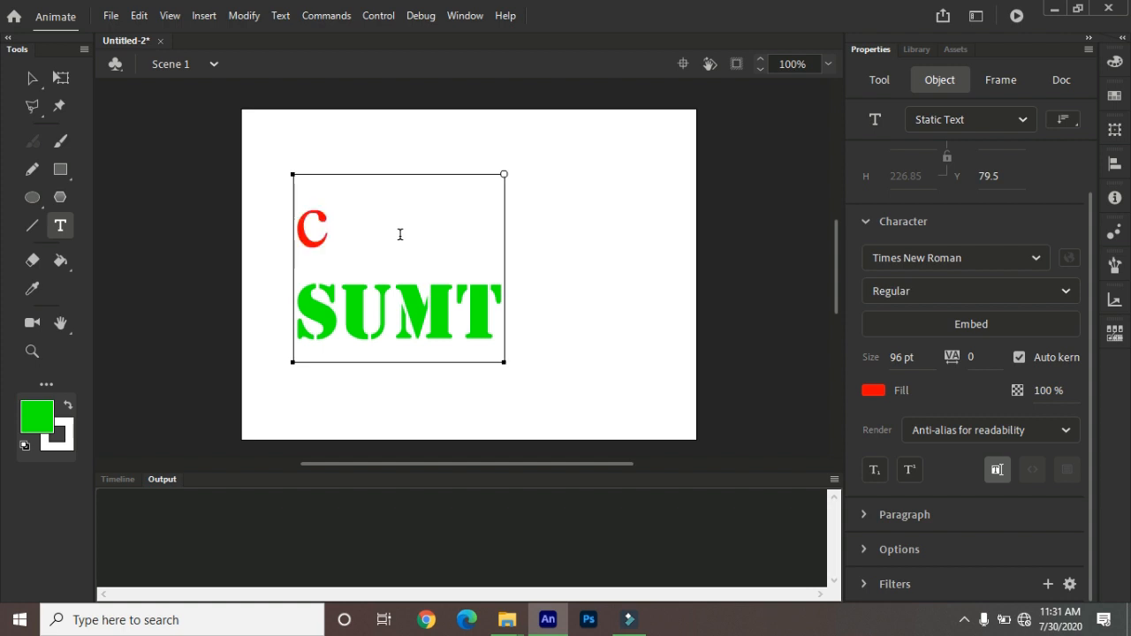
{"action": "type", "text": "2"}
- Try subscript and superscript on the digit 2 in the first line, switching each off again
{"action": "left_click_drag", "start_coordinate": [361, 232], "coordinate": [402, 232]}
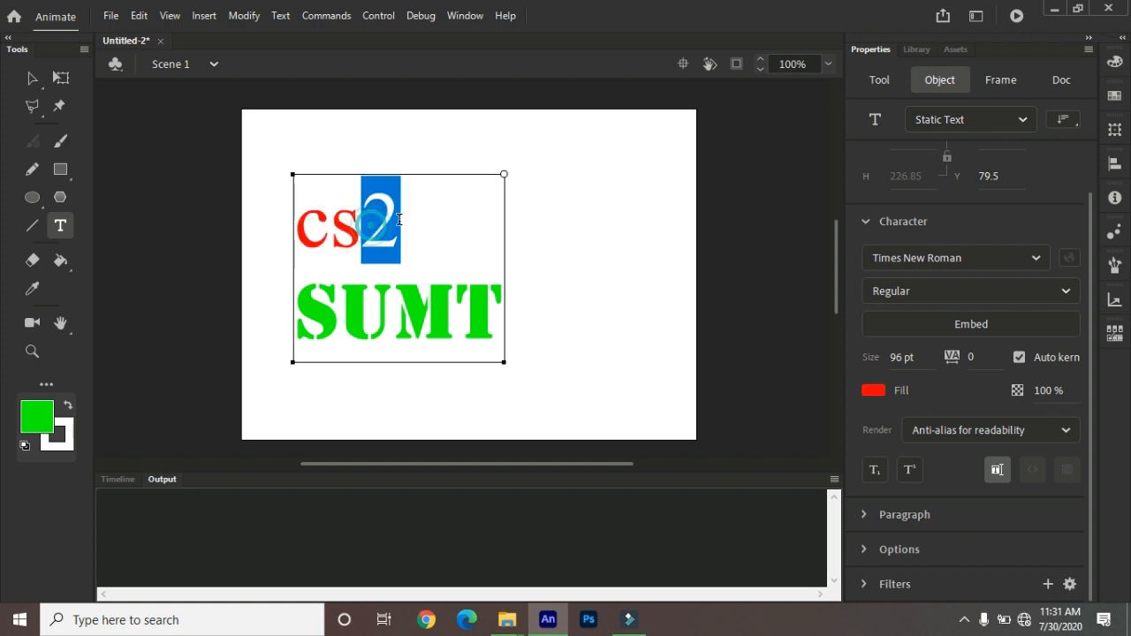
{"action": "left_click", "coordinate": [875, 470]}
{"action": "left_click", "coordinate": [876, 469]}
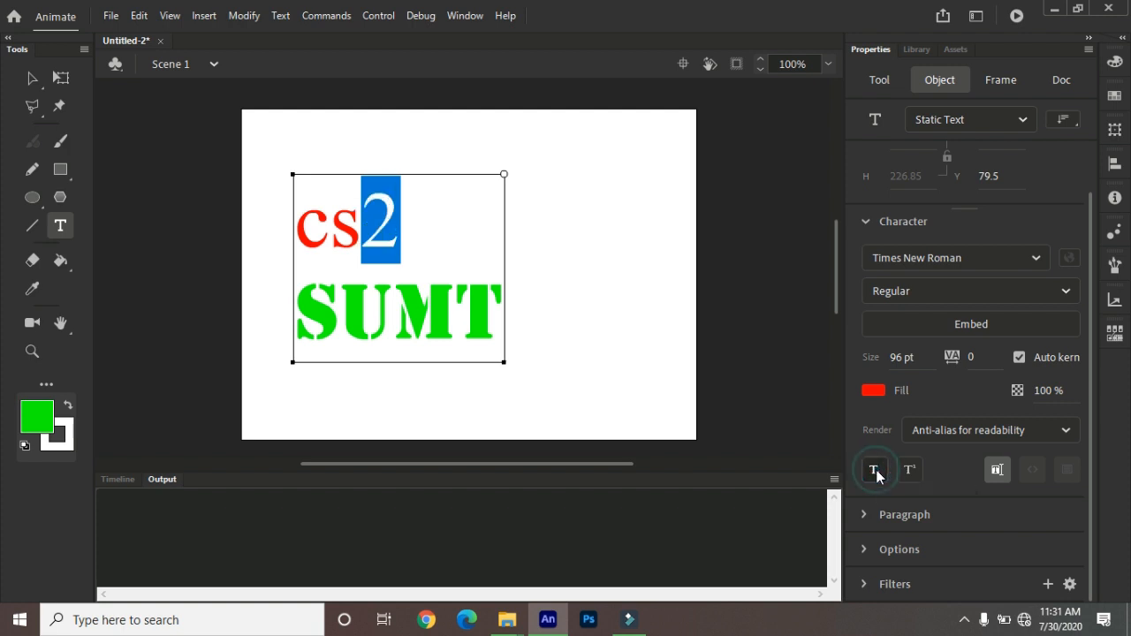
{"action": "left_click", "coordinate": [906, 475]}
{"action": "left_click", "coordinate": [906, 475]}
- Try centre and right paragraph alignment on both text lines and return them to left alignment
{"action": "left_click", "coordinate": [866, 222]}
{"action": "left_click", "coordinate": [866, 312]}
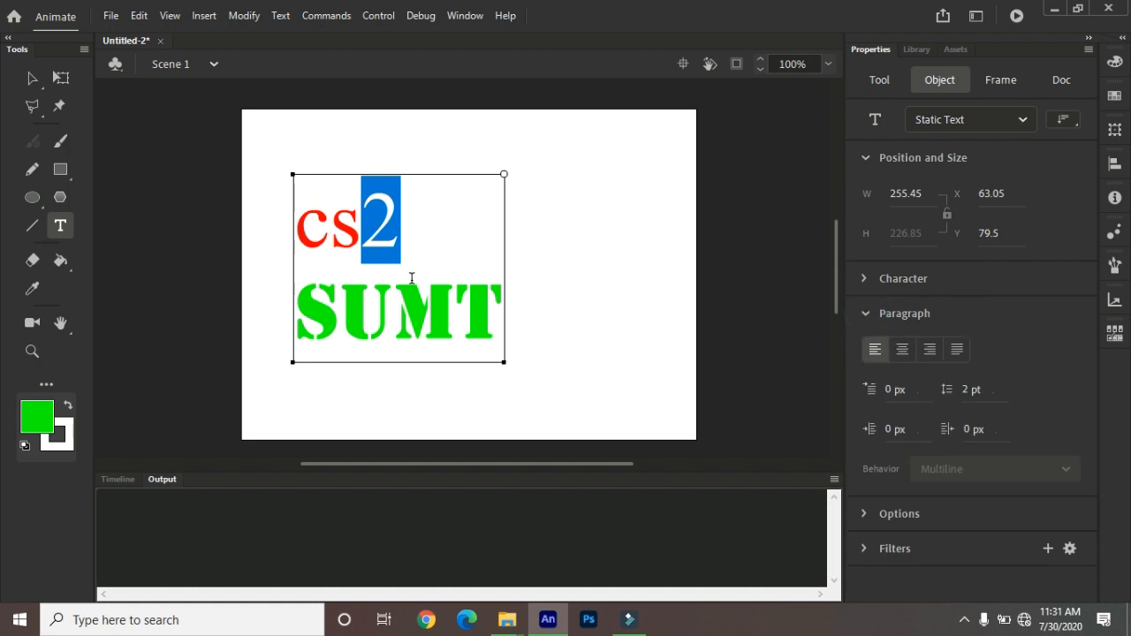
{"action": "left_click_drag", "start_coordinate": [485, 305], "coordinate": [311, 245]}
{"action": "left_click", "coordinate": [901, 349]}
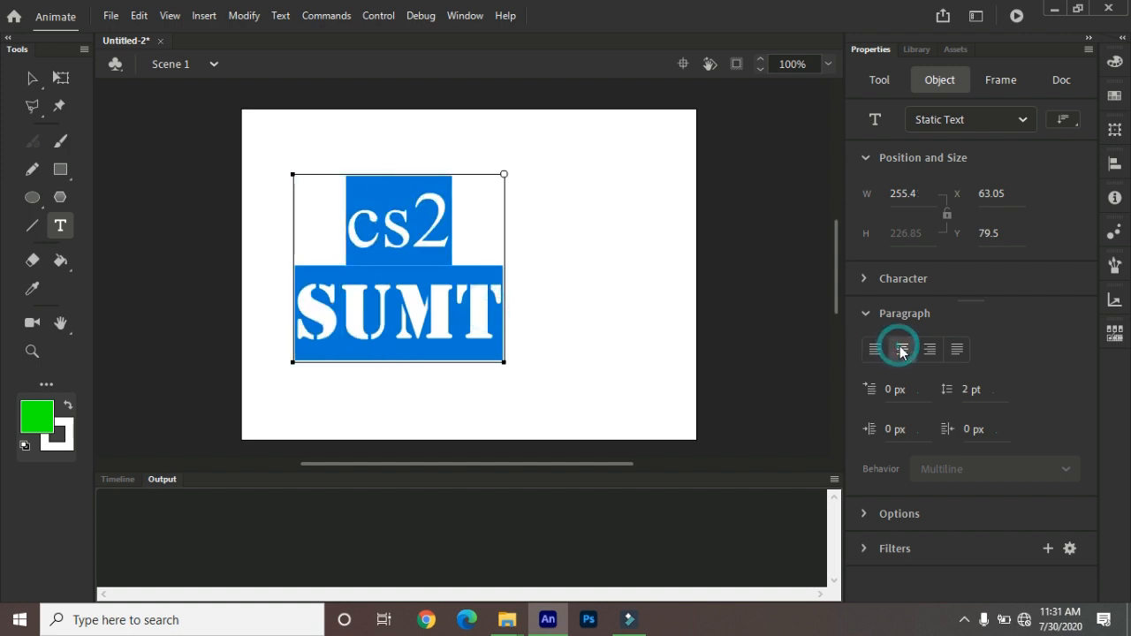
{"action": "left_click", "coordinate": [931, 350]}
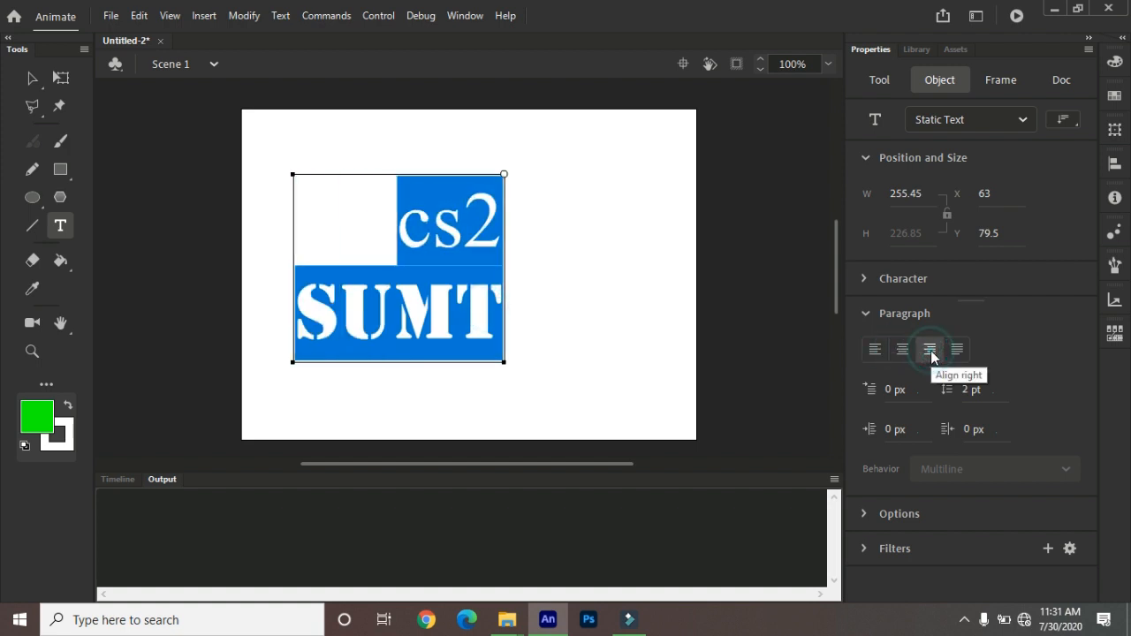
{"action": "left_click", "coordinate": [874, 349]}
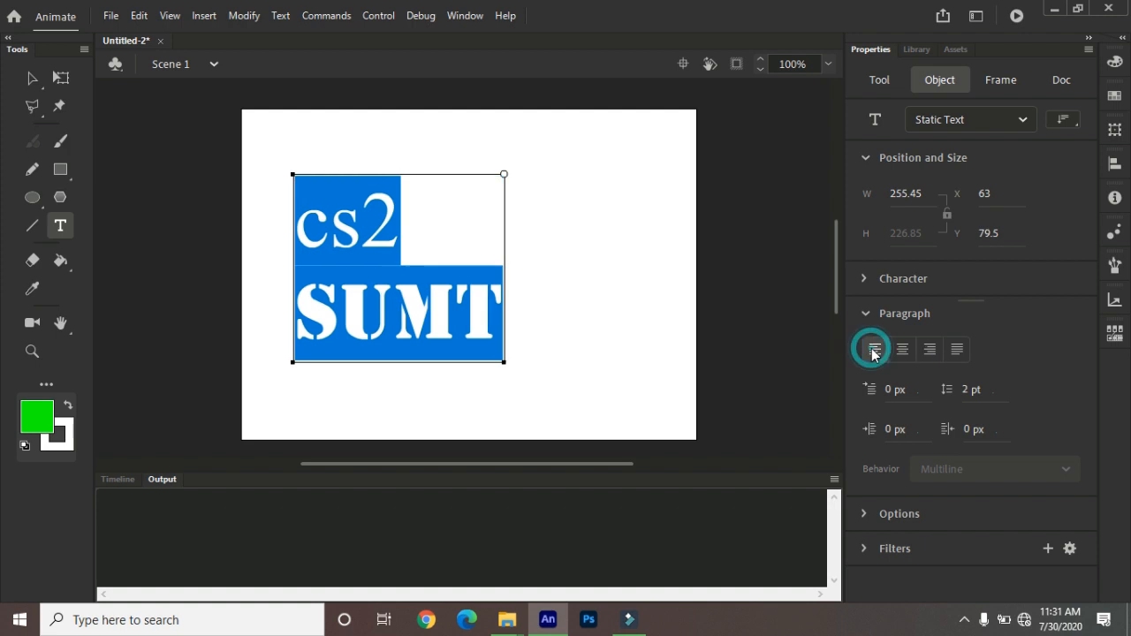
- Show the timeline and examine the link and target options of the static text
{"action": "left_click", "coordinate": [113, 479]}
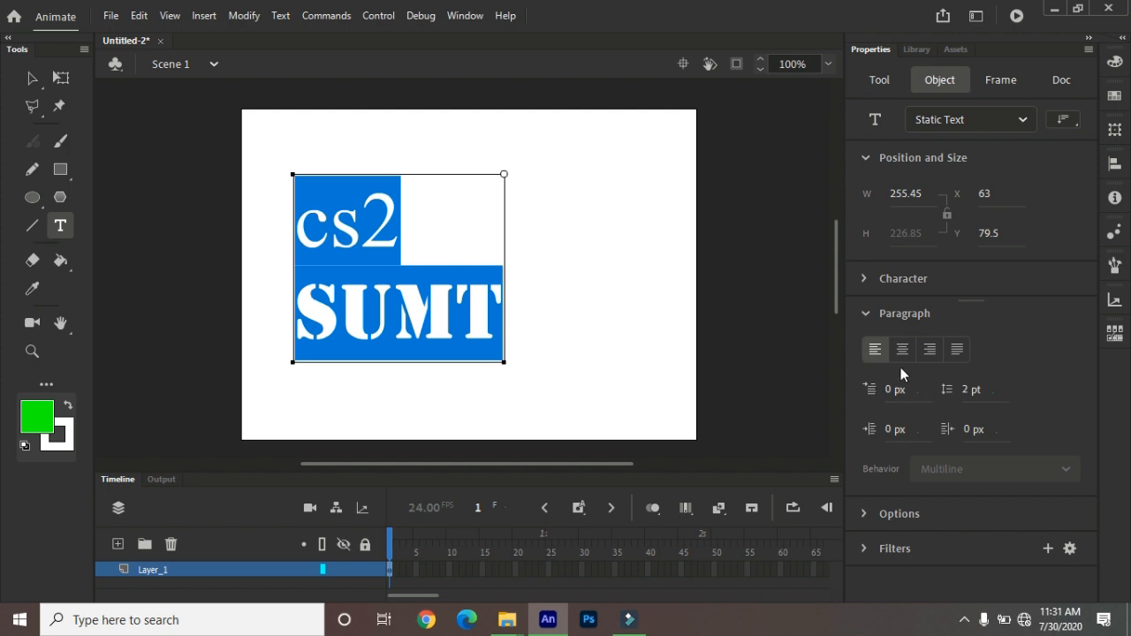
{"action": "left_click", "coordinate": [862, 316]}
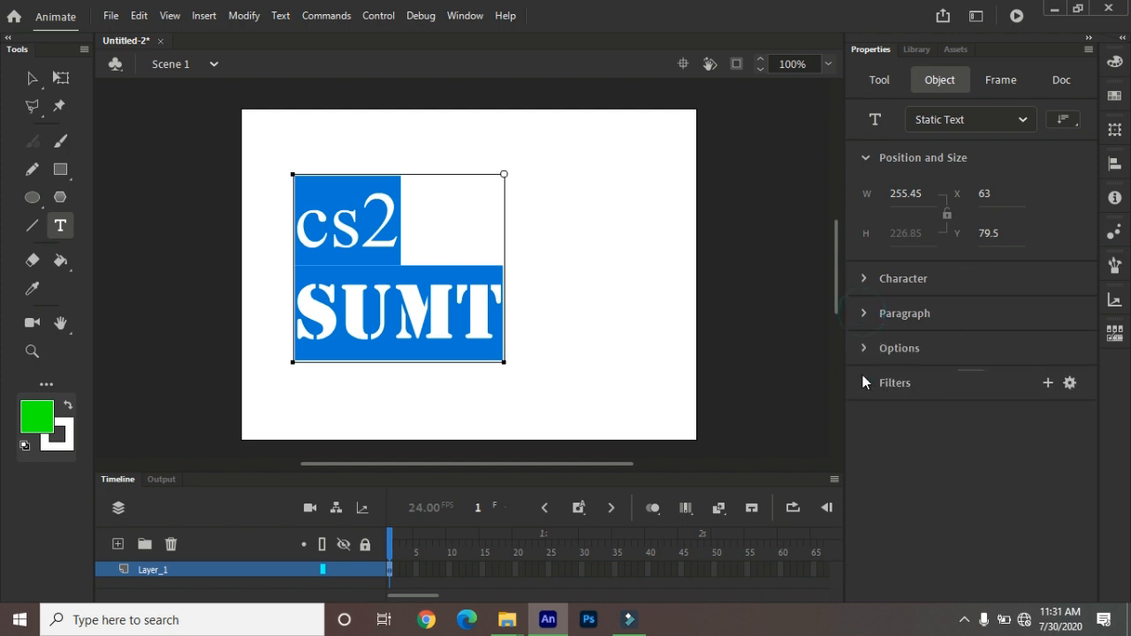
{"action": "left_click", "coordinate": [864, 349]}
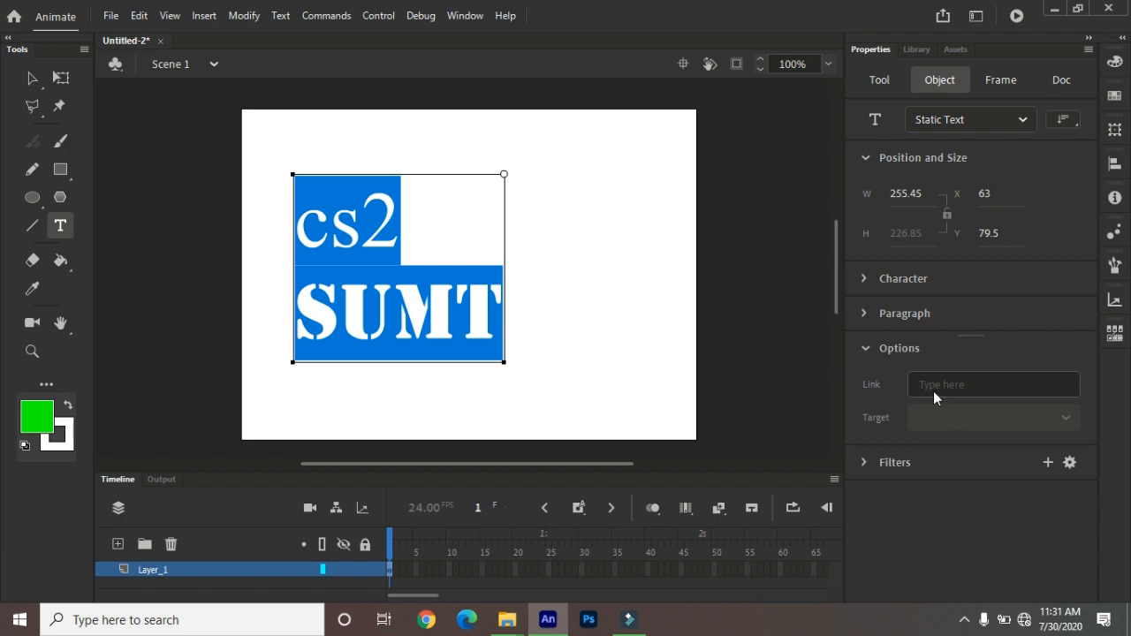
{"action": "left_click", "coordinate": [865, 350]}
- Add a Blur filter to the static text with High quality and Blur X set to 0
{"action": "left_click", "coordinate": [864, 384]}
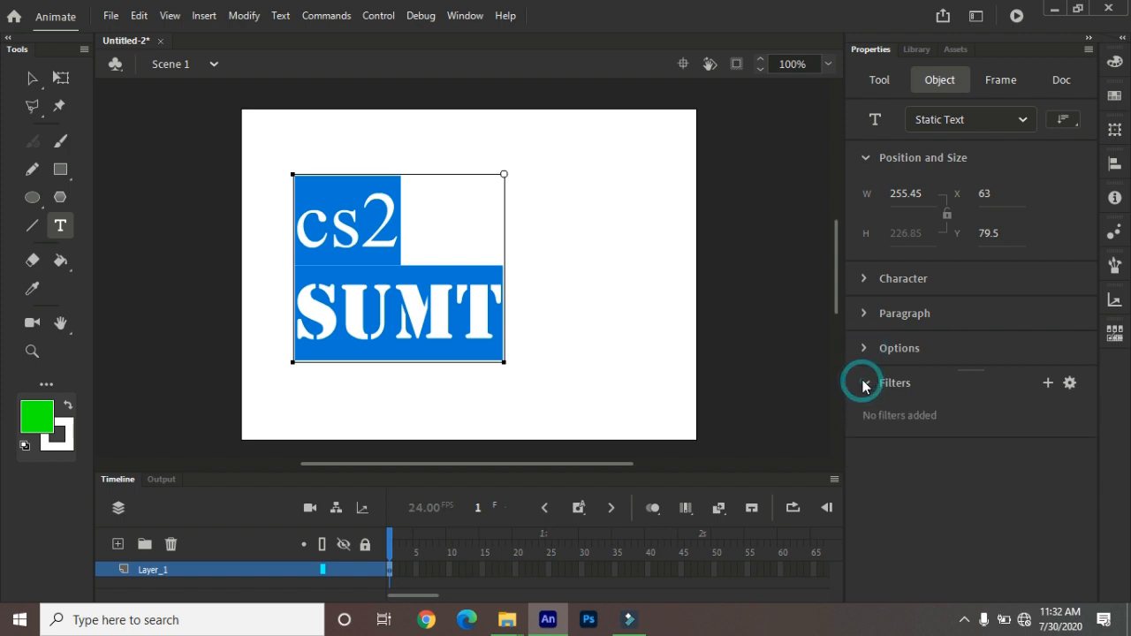
{"action": "left_click", "coordinate": [1049, 380]}
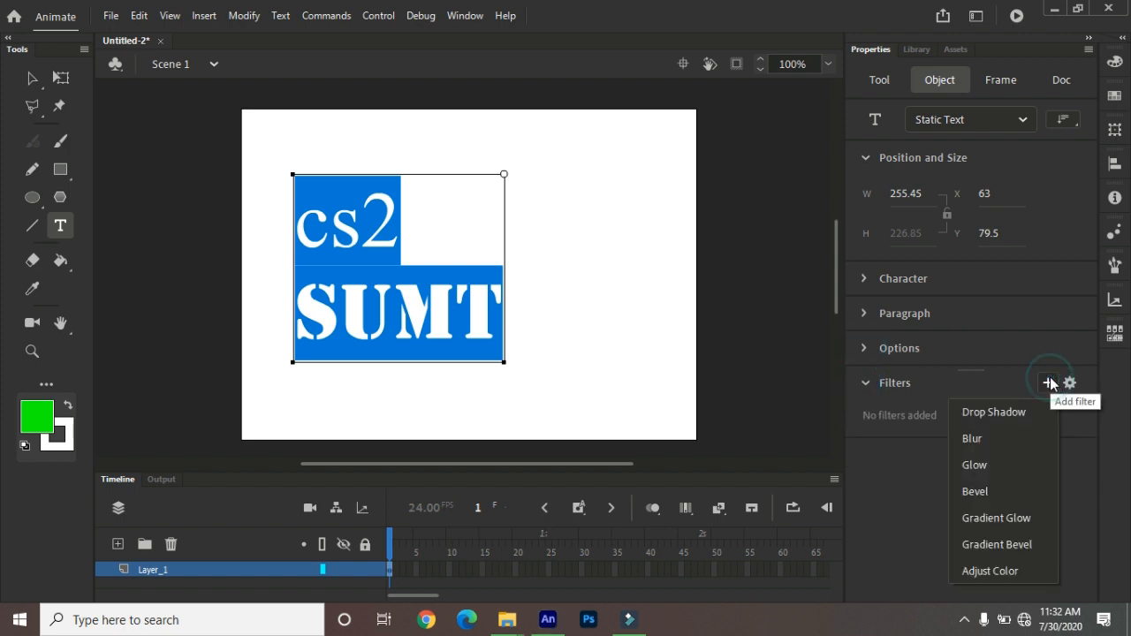
{"action": "left_click", "coordinate": [990, 440]}
{"action": "left_click", "coordinate": [33, 80]}
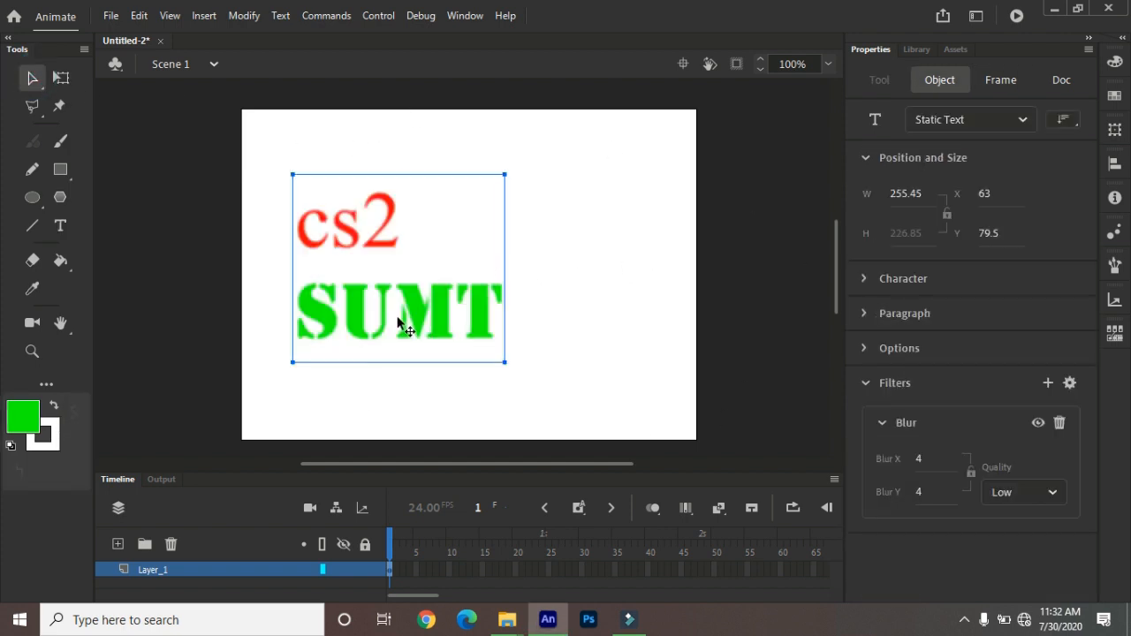
{"action": "left_click", "coordinate": [1008, 494]}
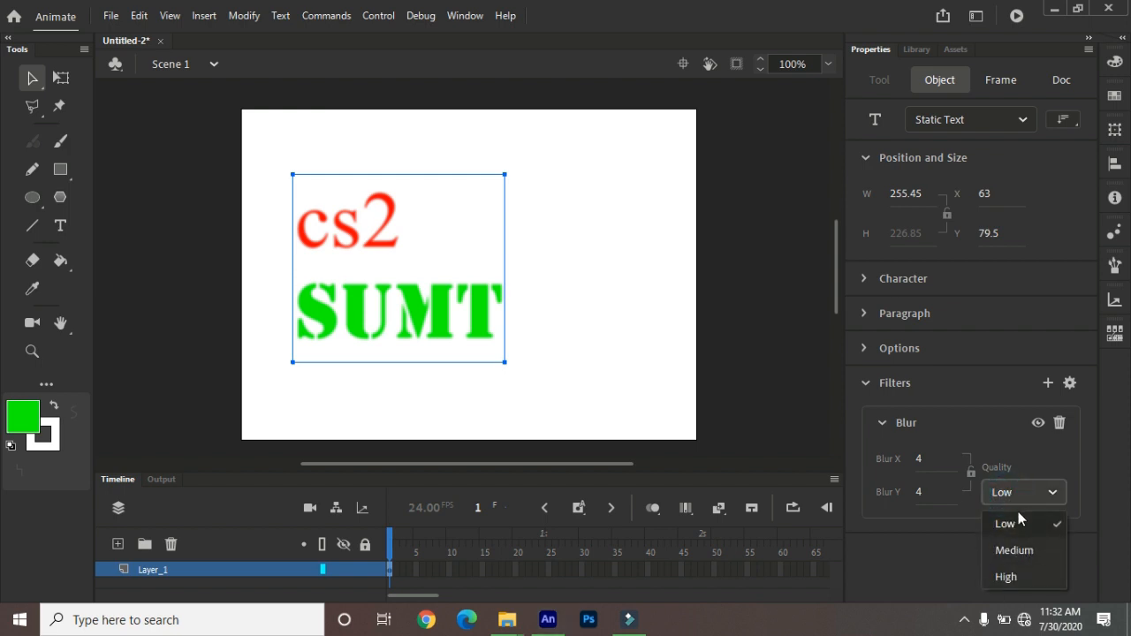
{"action": "left_click", "coordinate": [1006, 576]}
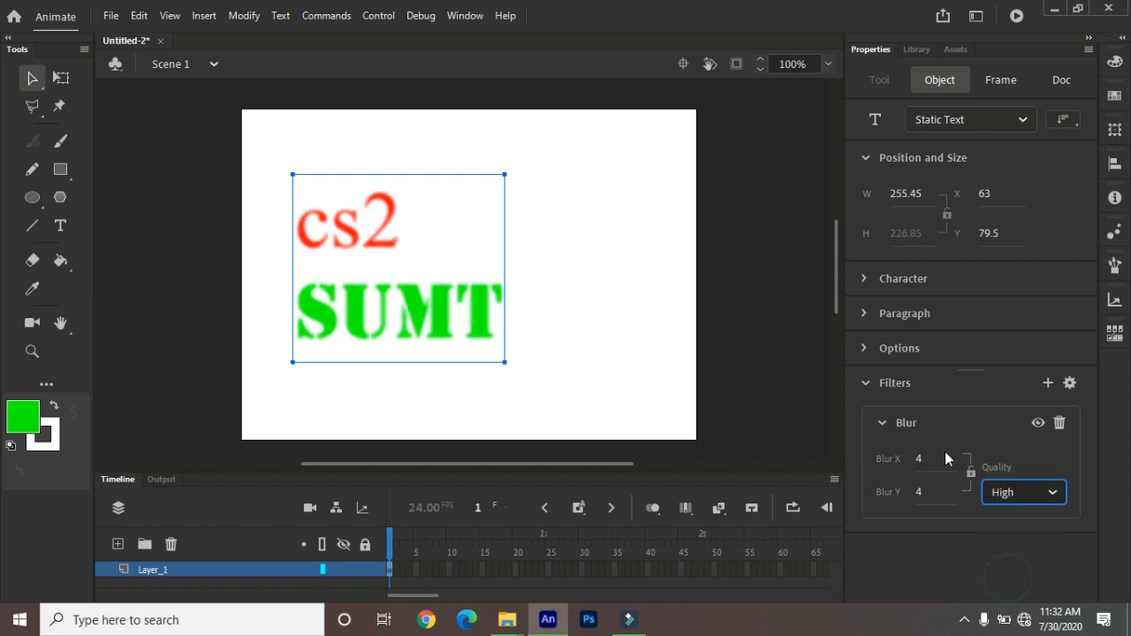
{"action": "mouse_move", "coordinate": [918, 463]}
{"action": "left_mouse_down"}
{"action": "mouse_move", "coordinate": [1021, 459]}
{"action": "mouse_move", "coordinate": [909, 470]}
{"action": "left_mouse_up"}
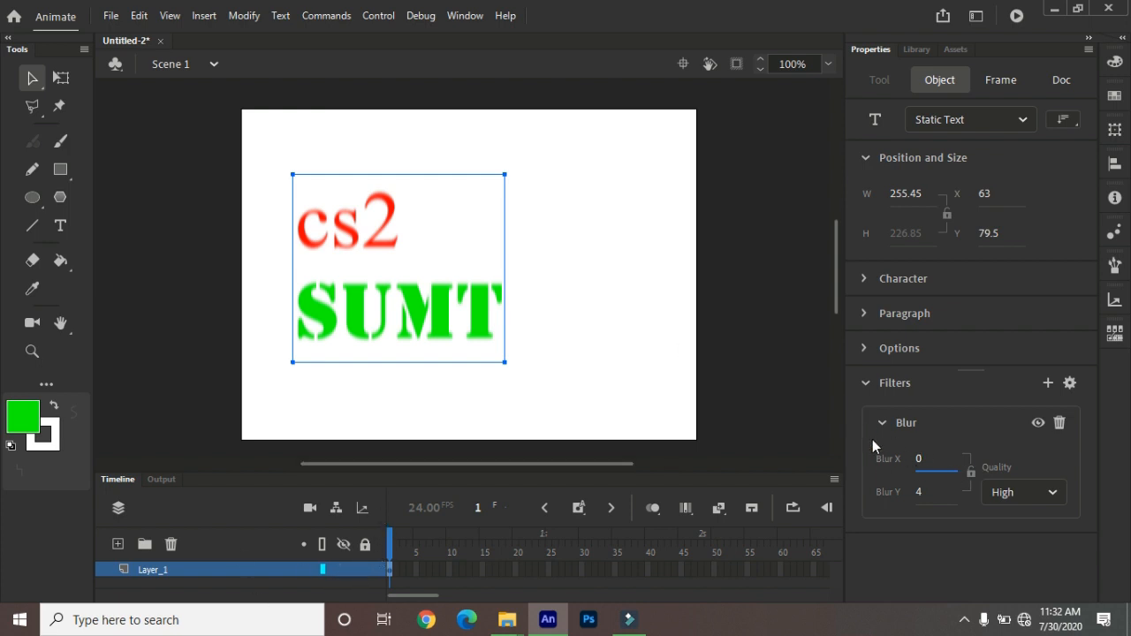
- Undo the Blur filter and its setting changes on the static text
{"action": "key", "text": "ctrl+z"}
{"action": "key", "text": "ctrl+z"}
{"action": "key", "text": "ctrl+z"}
{"action": "key", "text": "ctrl+z"}
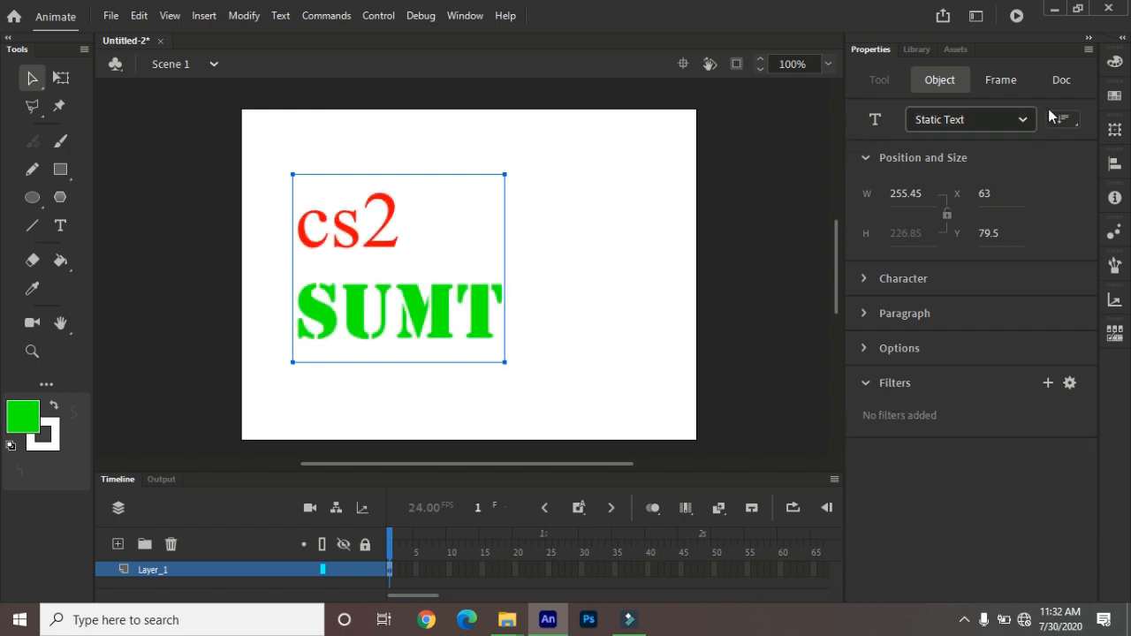
- Center the static text vertically and horizontally on the stage and convert it to a Movie Clip symbol
{"action": "left_click", "coordinate": [1116, 166]}
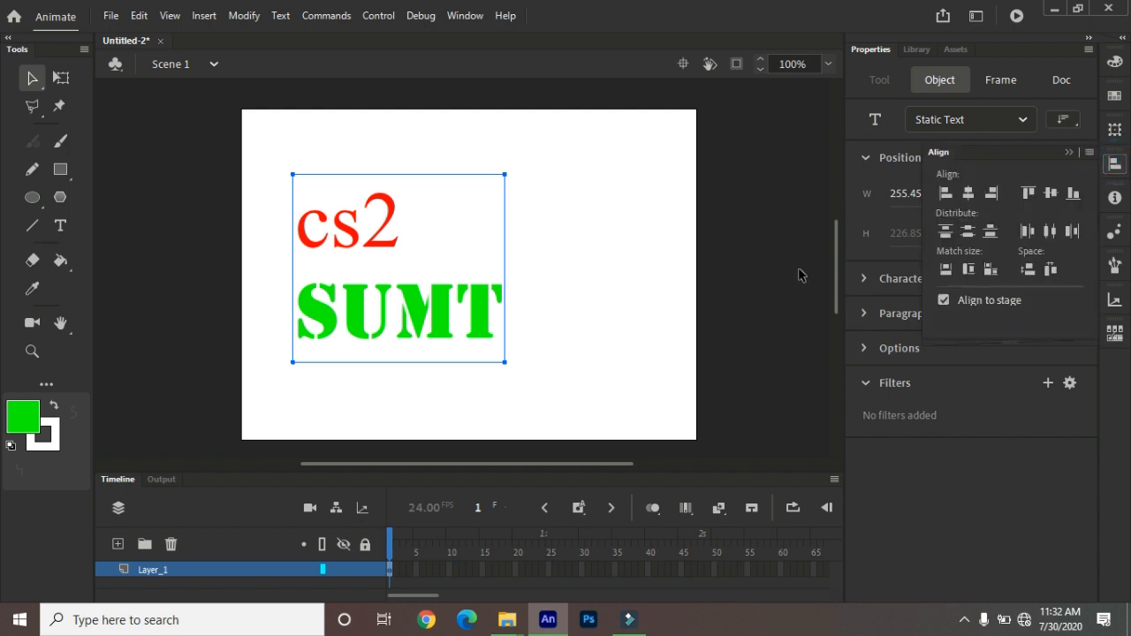
{"action": "left_click", "coordinate": [968, 232]}
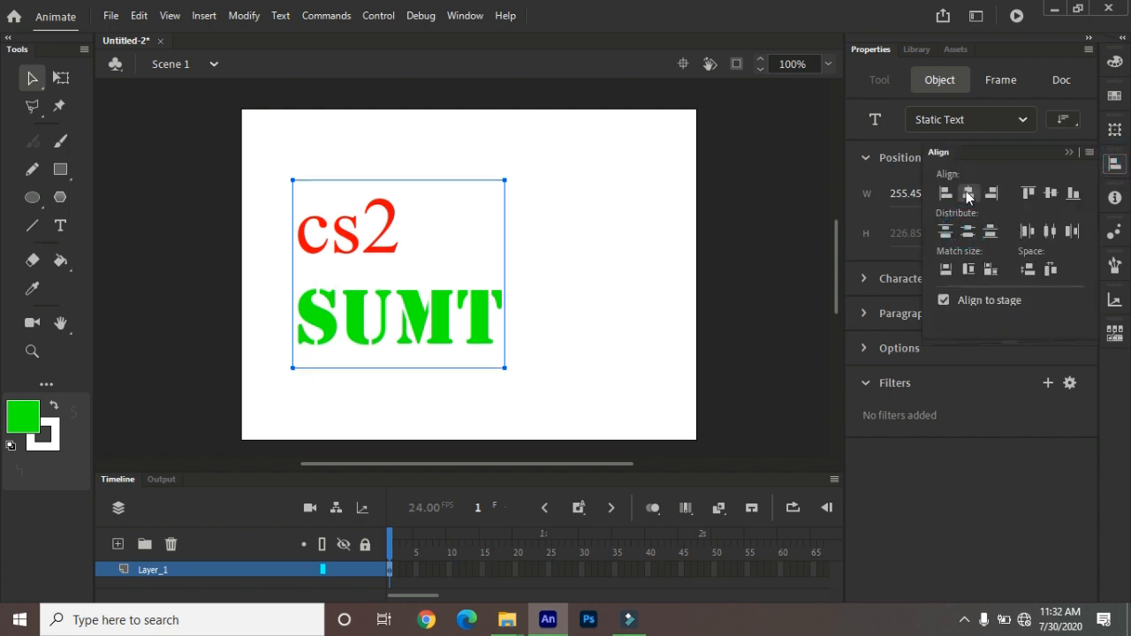
{"action": "left_click", "coordinate": [969, 193]}
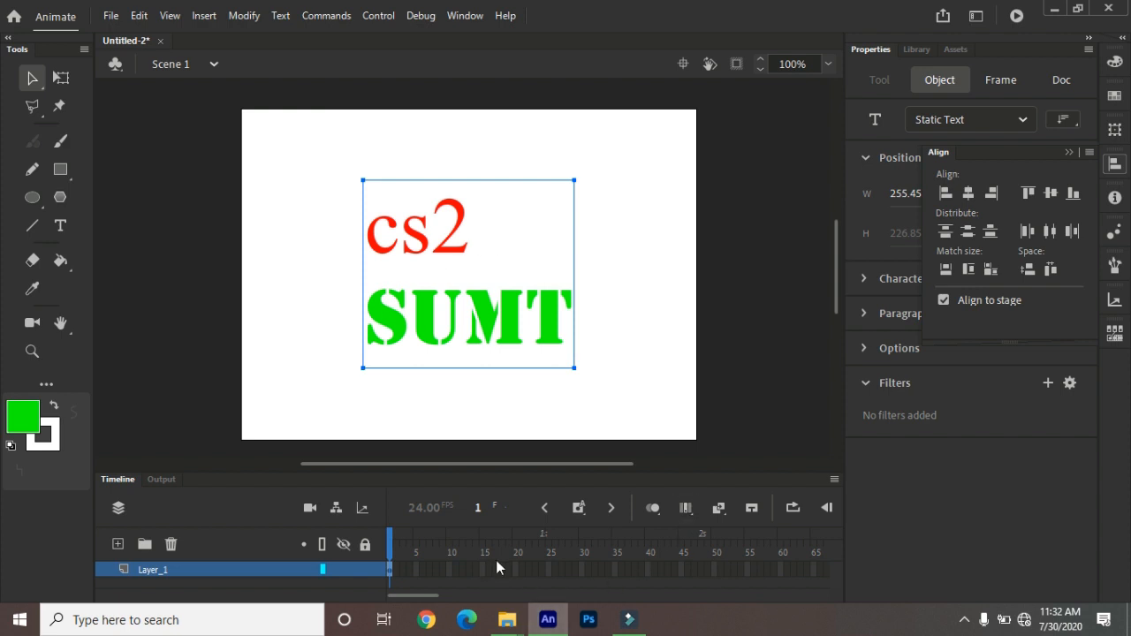
{"action": "key", "text": "F8"}
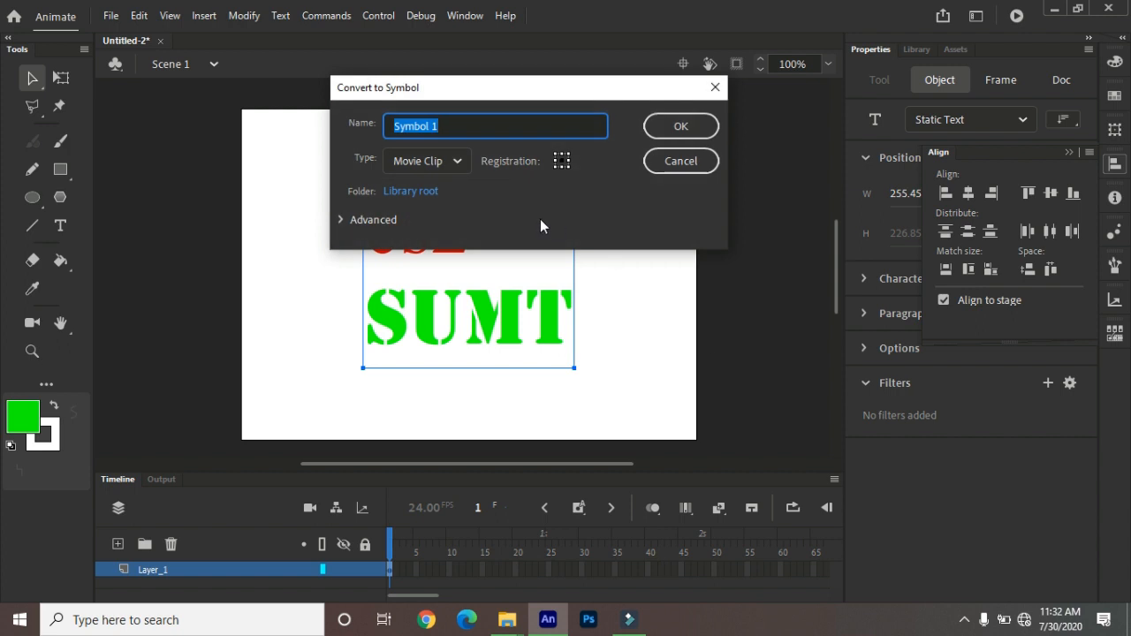
{"action": "left_click", "coordinate": [677, 128]}
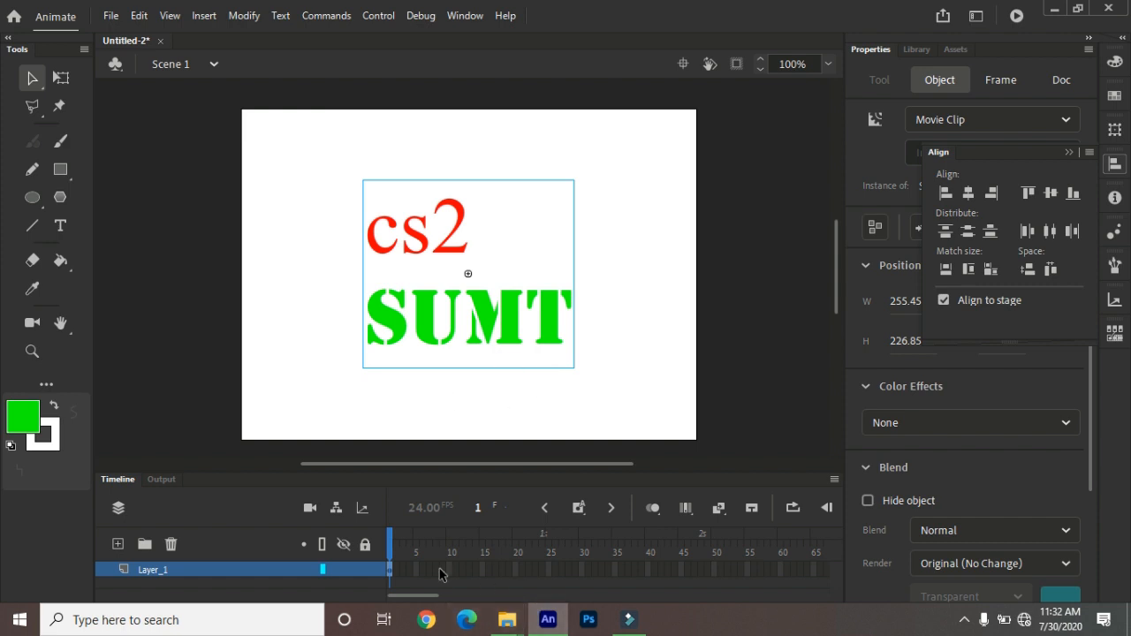
- Insert a keyframe at frame 25 and shrink the movie clip there about its centre to about 102 by 77 px
{"action": "left_click", "coordinate": [550, 570]}
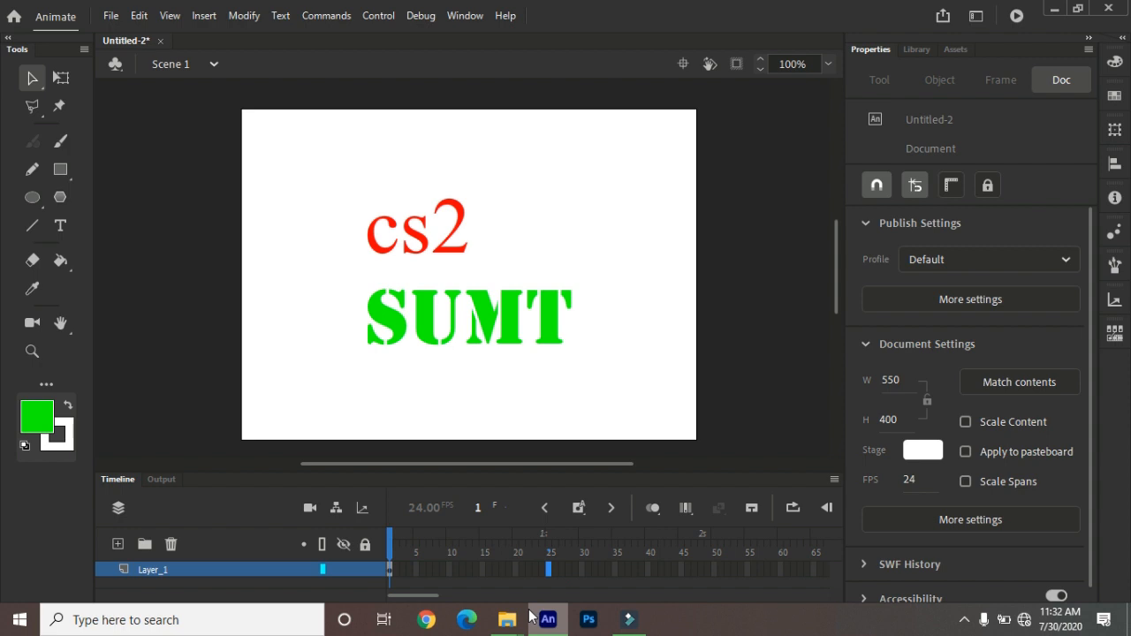
{"action": "mouse_move", "coordinate": [498, 604]}
{"action": "key", "text": "F6"}
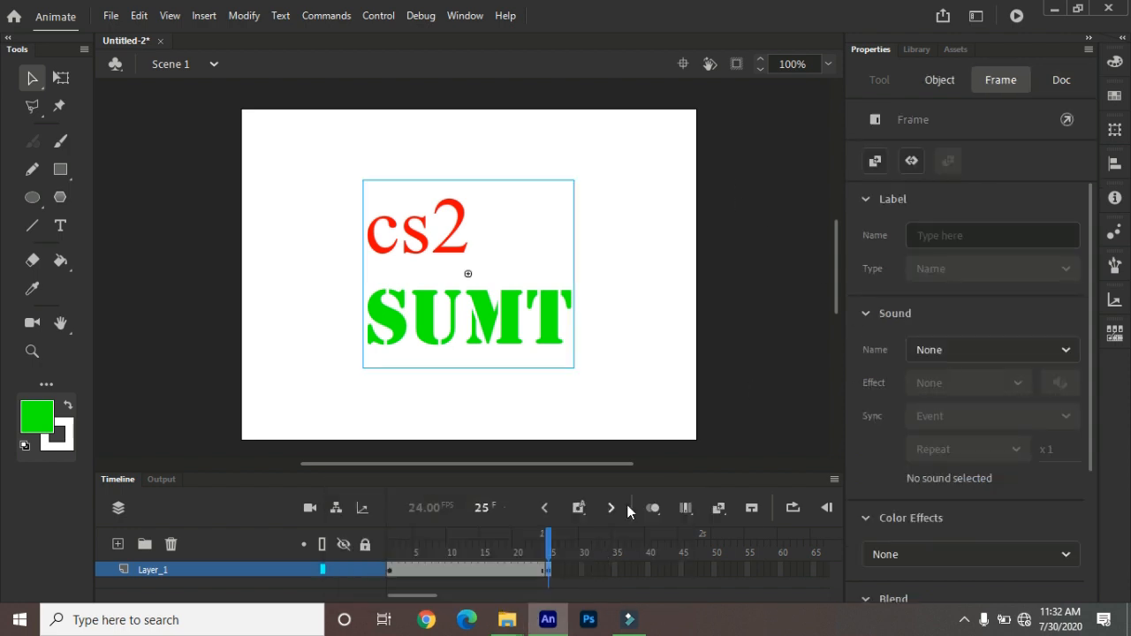
{"action": "left_click", "coordinate": [60, 78]}
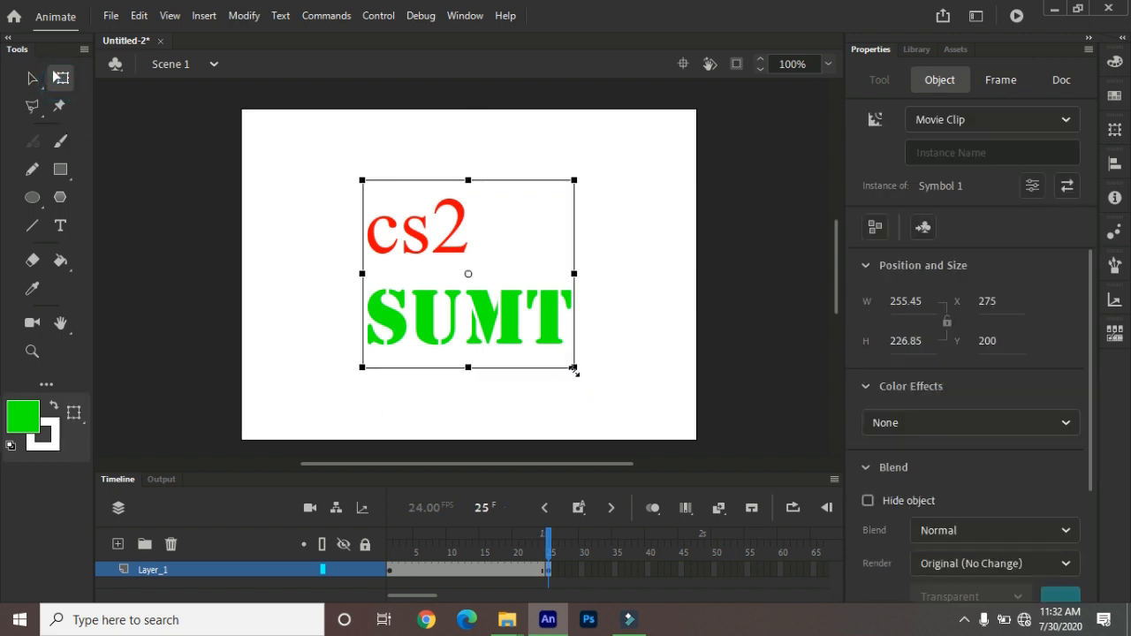
{"action": "left_click_drag", "start_coordinate": [575, 368], "coordinate": [511, 305]}
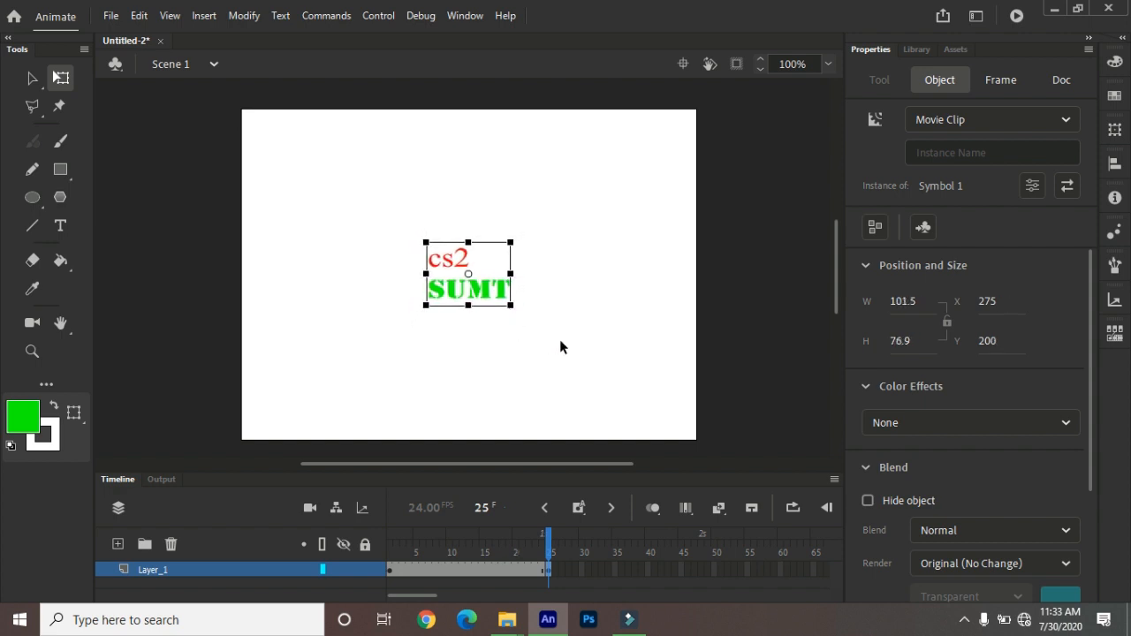
- Examine which tween types are available for the frames between the two keyframes
{"action": "right_click", "coordinate": [465, 571]}
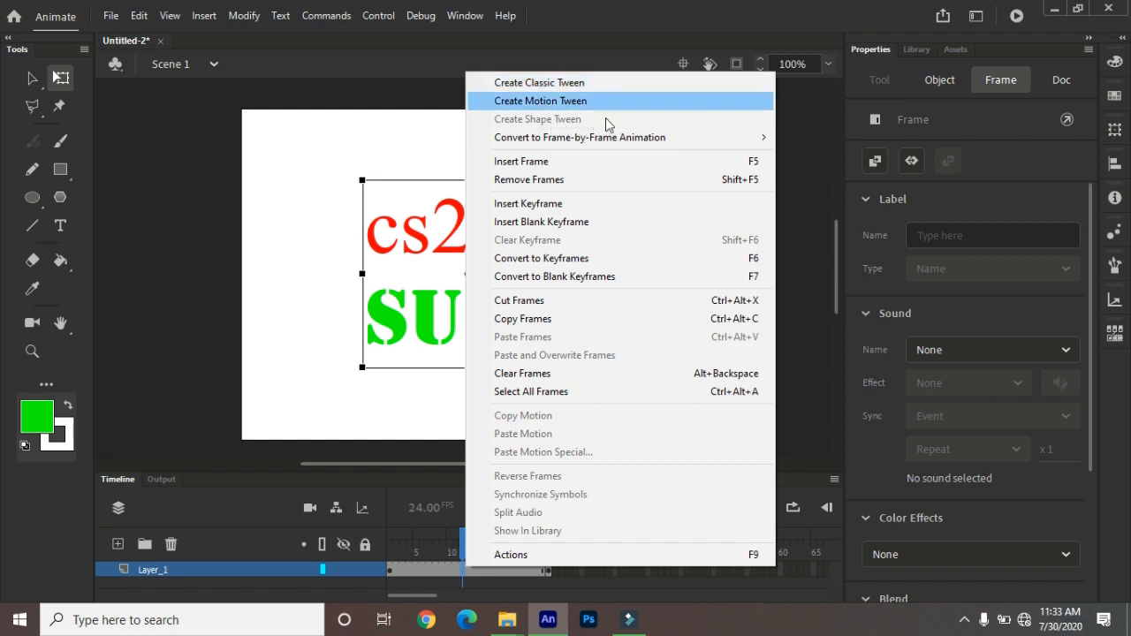
{"action": "left_click", "coordinate": [233, 18]}
{"action": "mouse_move", "coordinate": [206, 18]}
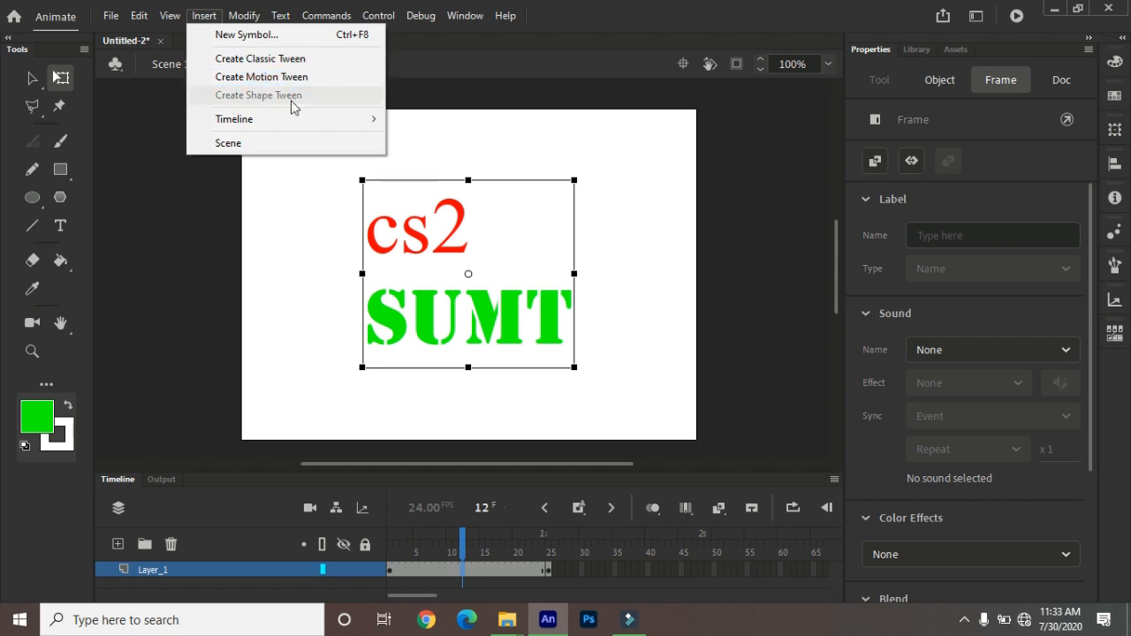
- Try a classic tween between the keyframes at frames 1 and 25, and undo it
{"action": "right_click", "coordinate": [504, 570]}
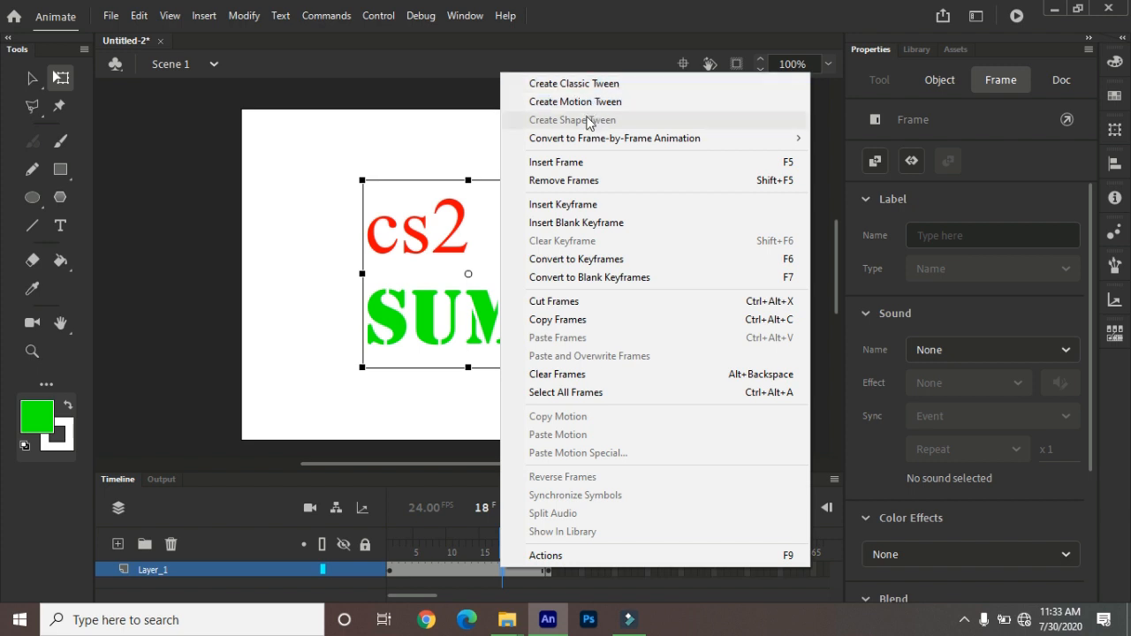
{"action": "mouse_move", "coordinate": [590, 145]}
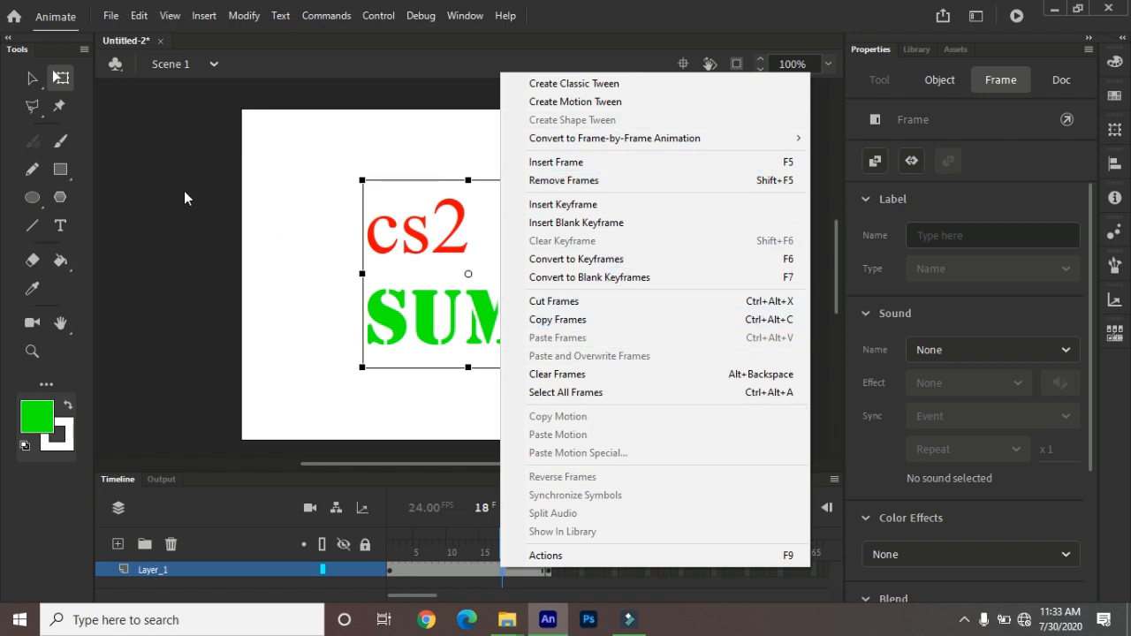
{"action": "left_click", "coordinate": [565, 86]}
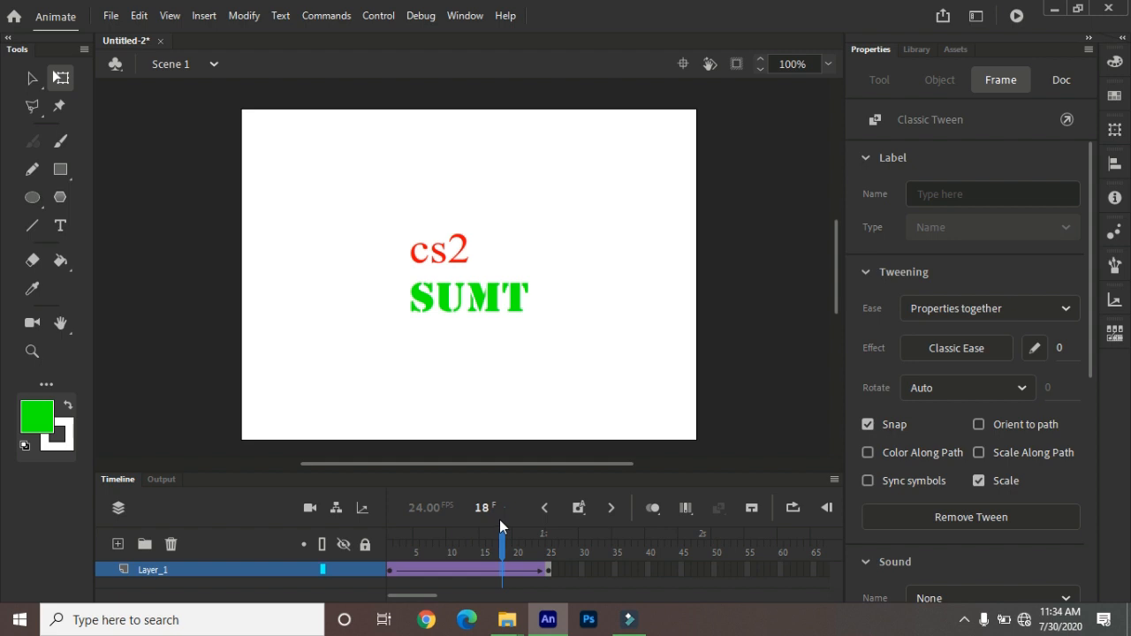
{"action": "key", "text": "ctrl+z"}
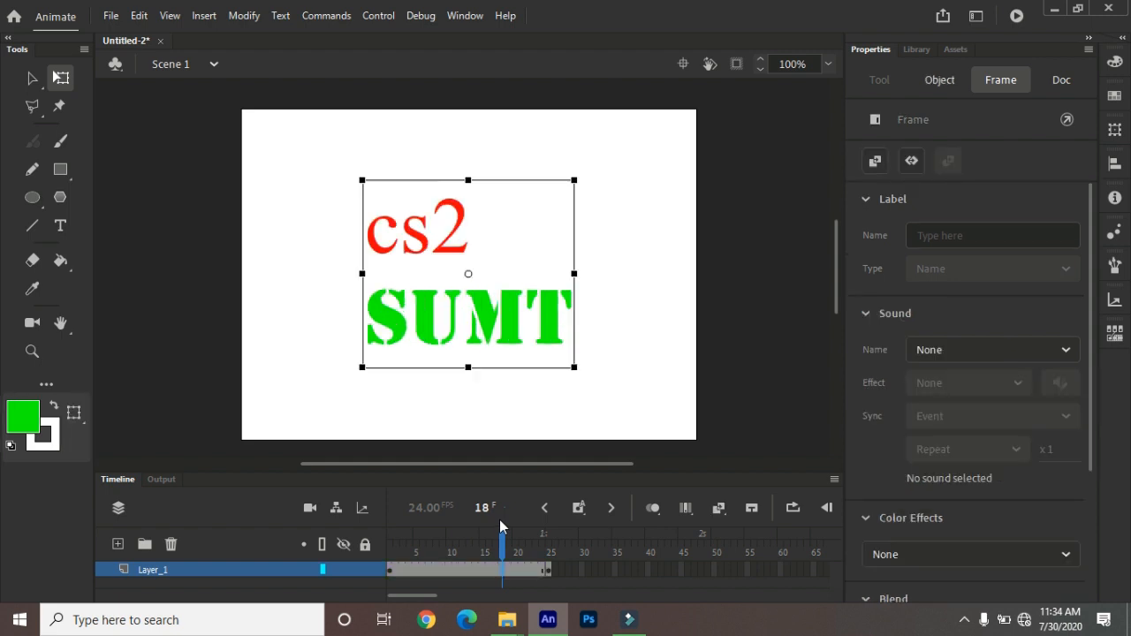
- Copy the full-size keyframe from frame 1 to frame 50 and test the movie
{"action": "left_click", "coordinate": [389, 570]}
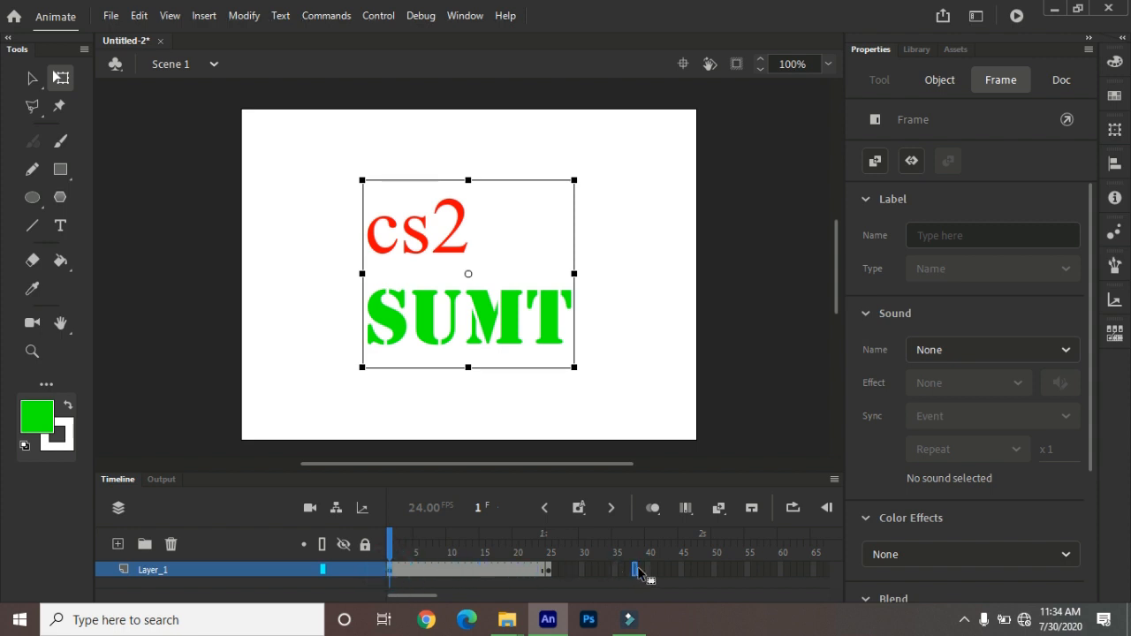
{"action": "left_click", "coordinate": [713, 570]}
{"action": "key", "text": "F5"}
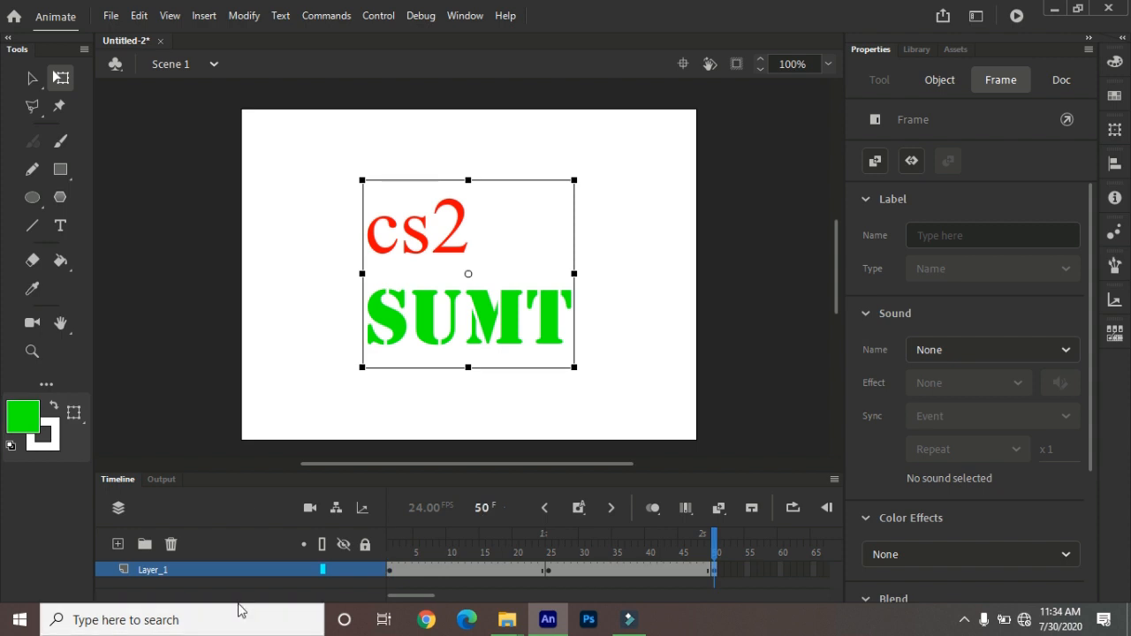
{"action": "key", "text": "Return"}
{"action": "key", "text": "ctrl+Return"}
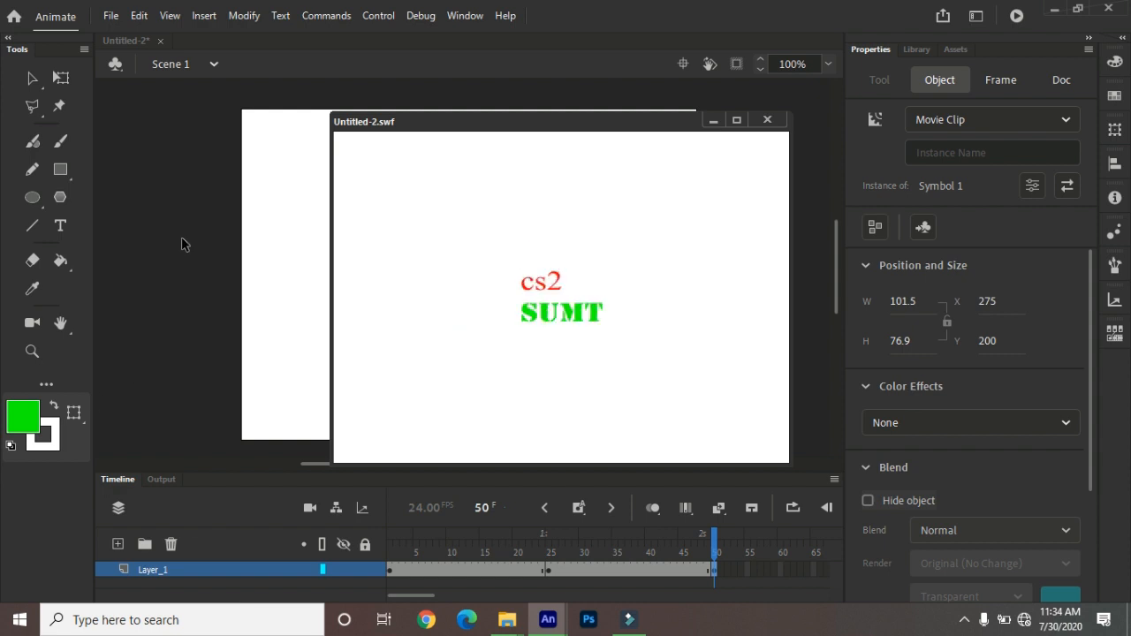
{"action": "left_click", "coordinate": [767, 121]}
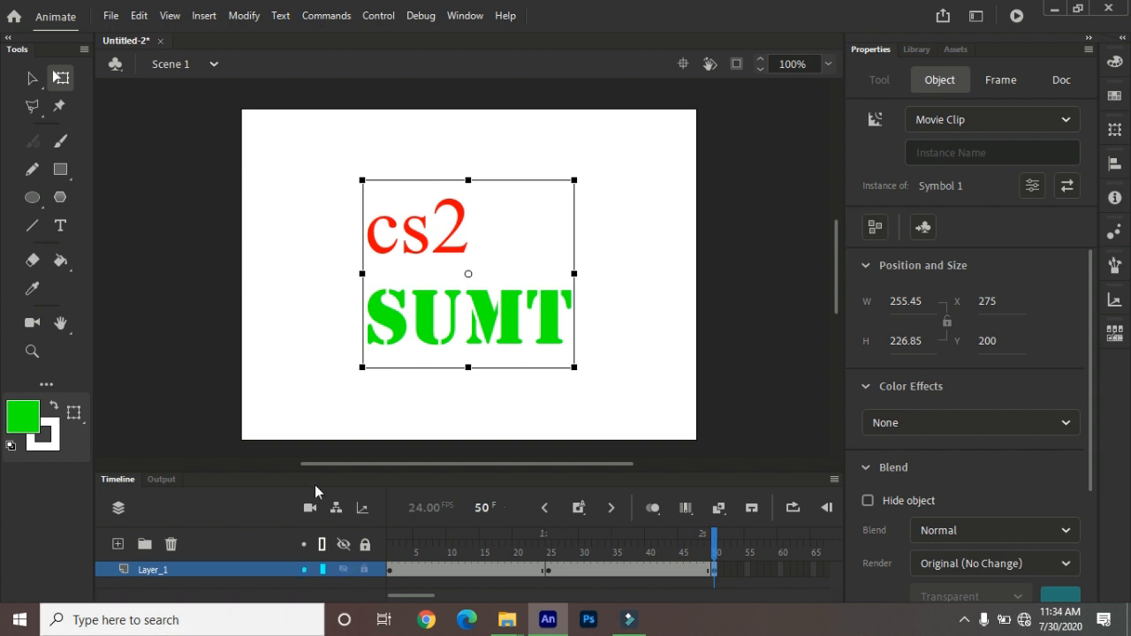
- Create a classic tween across all frames of Layer_1 from 1 to 50 and test the movie
{"action": "left_click", "coordinate": [246, 569]}
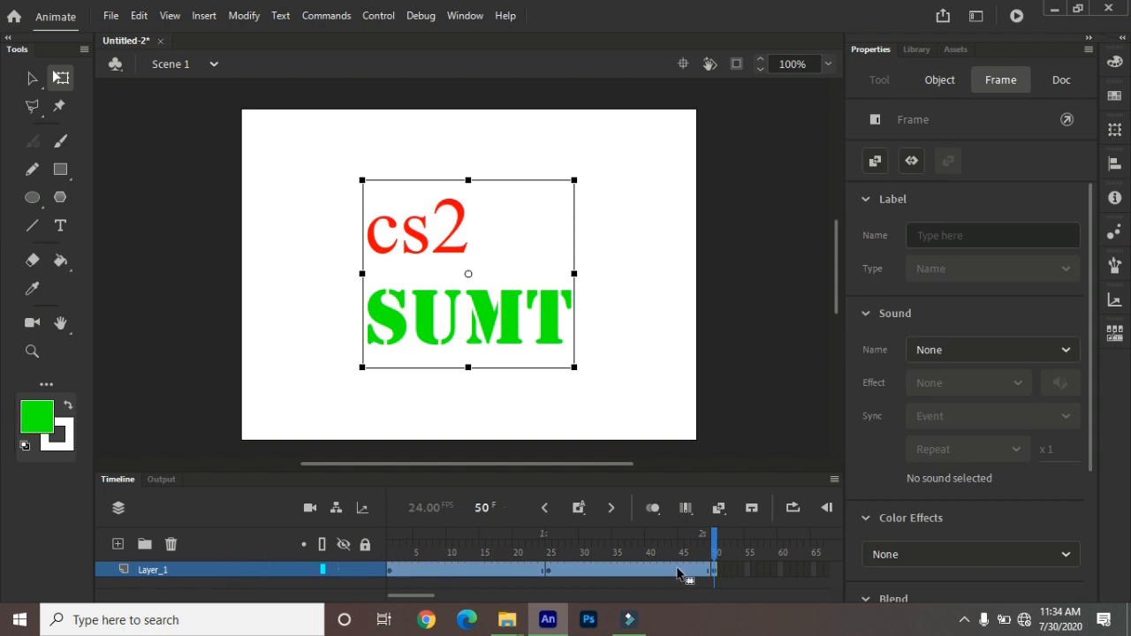
{"action": "right_click", "coordinate": [435, 573]}
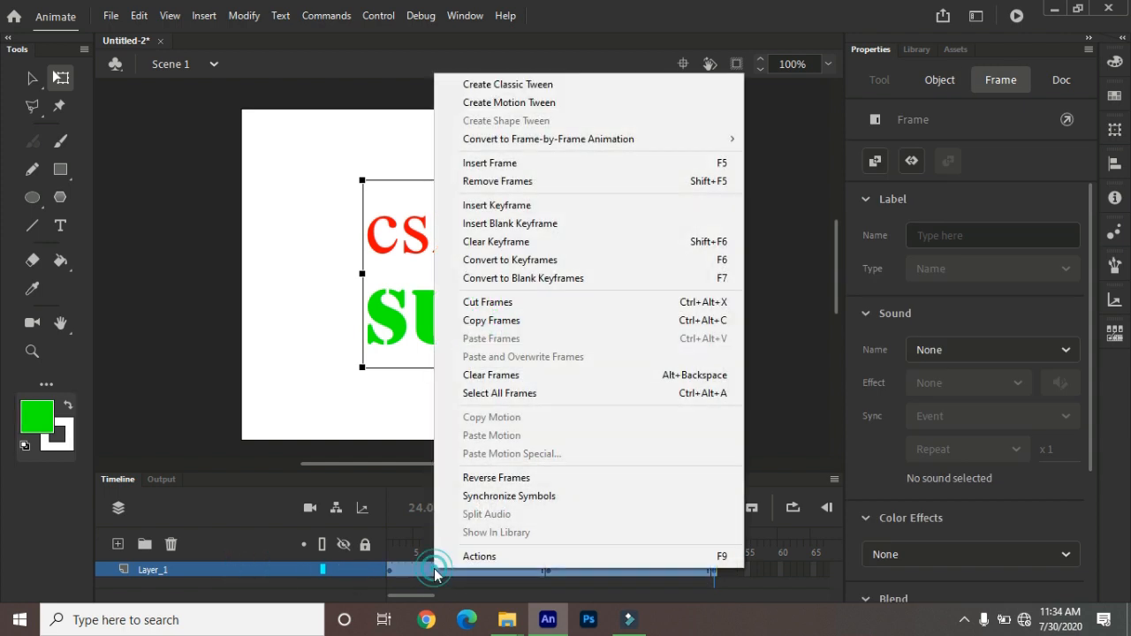
{"action": "left_click", "coordinate": [535, 84]}
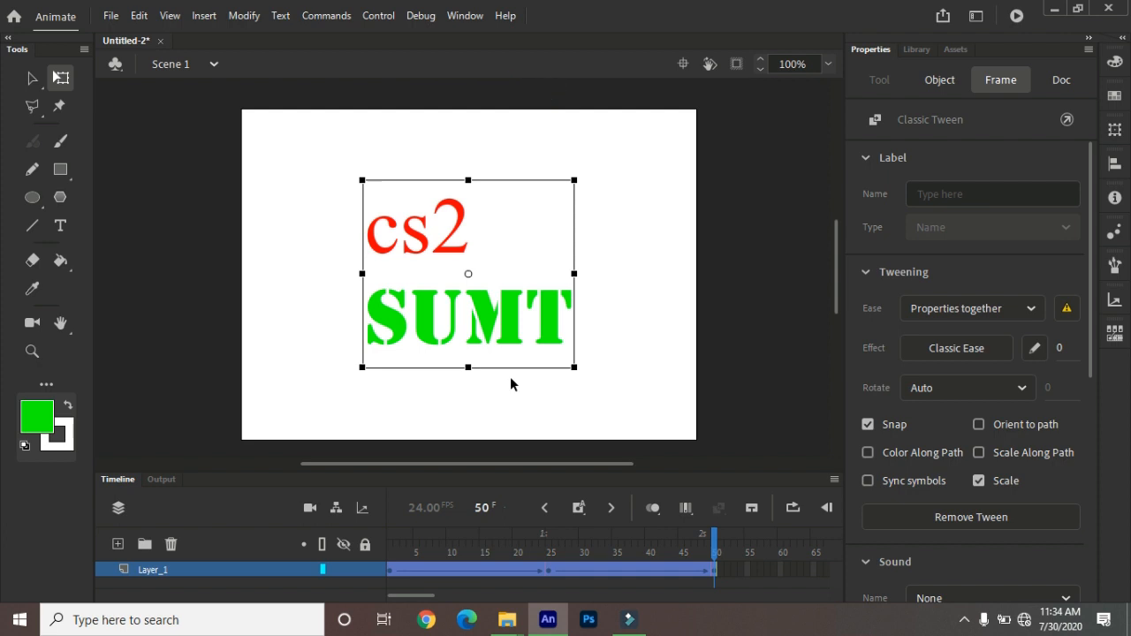
{"action": "key", "text": "ctrl+Return"}
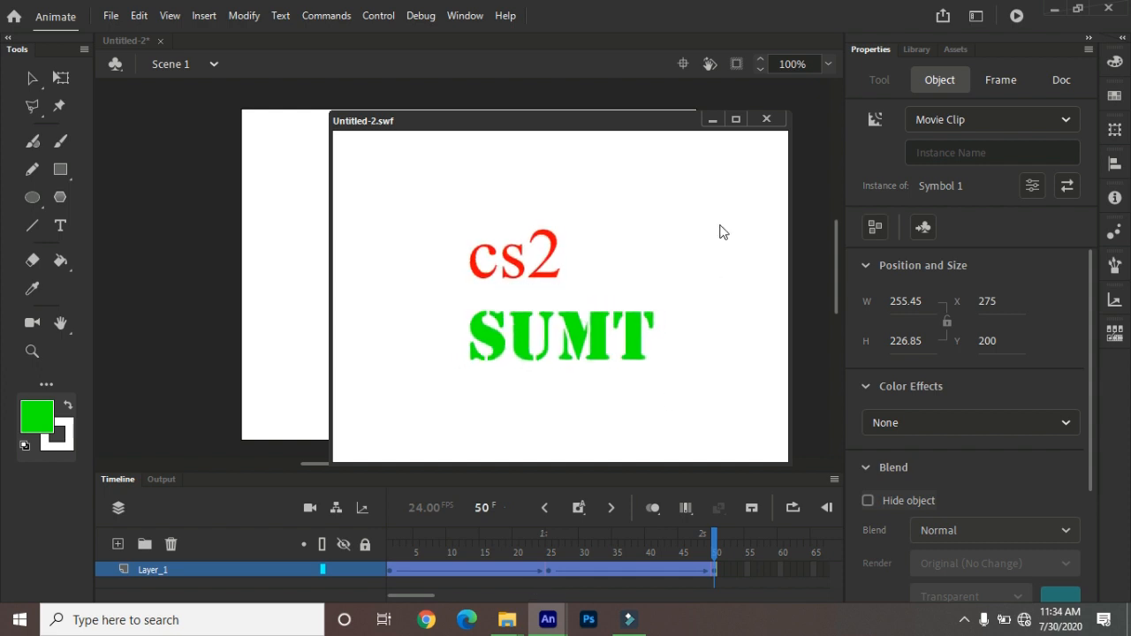
{"action": "left_click", "coordinate": [766, 119]}
- Select the keyframe at frame 25 and collapse its Tweening, Sound, Color Effects and Blend properties
{"action": "key", "text": "q"}
{"action": "left_click", "coordinate": [549, 570]}
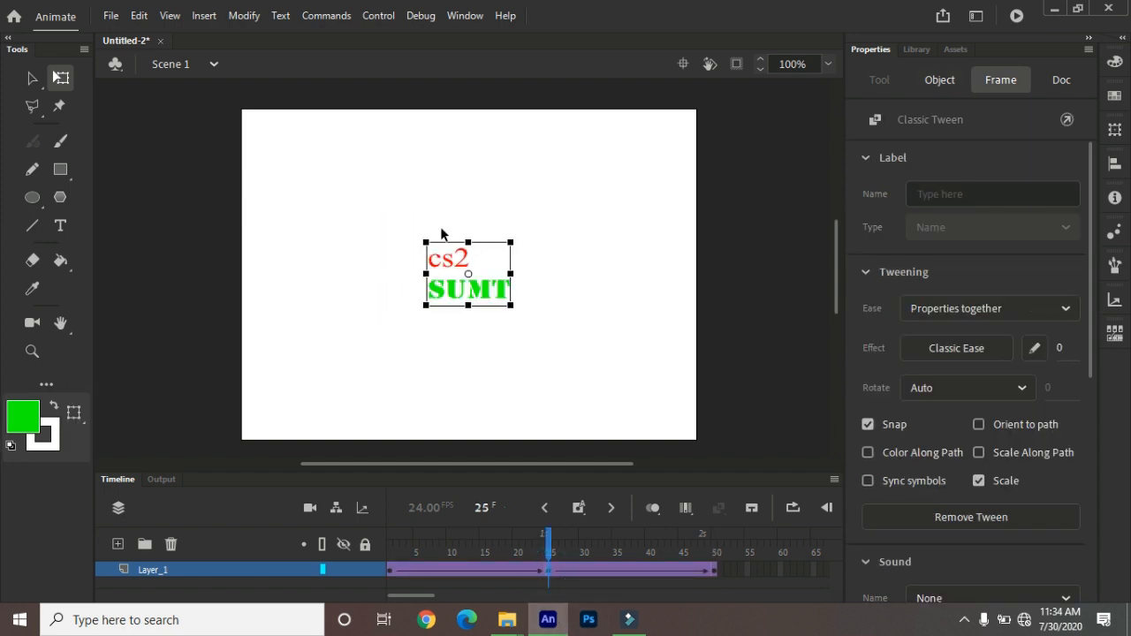
{"action": "left_click", "coordinate": [866, 272]}
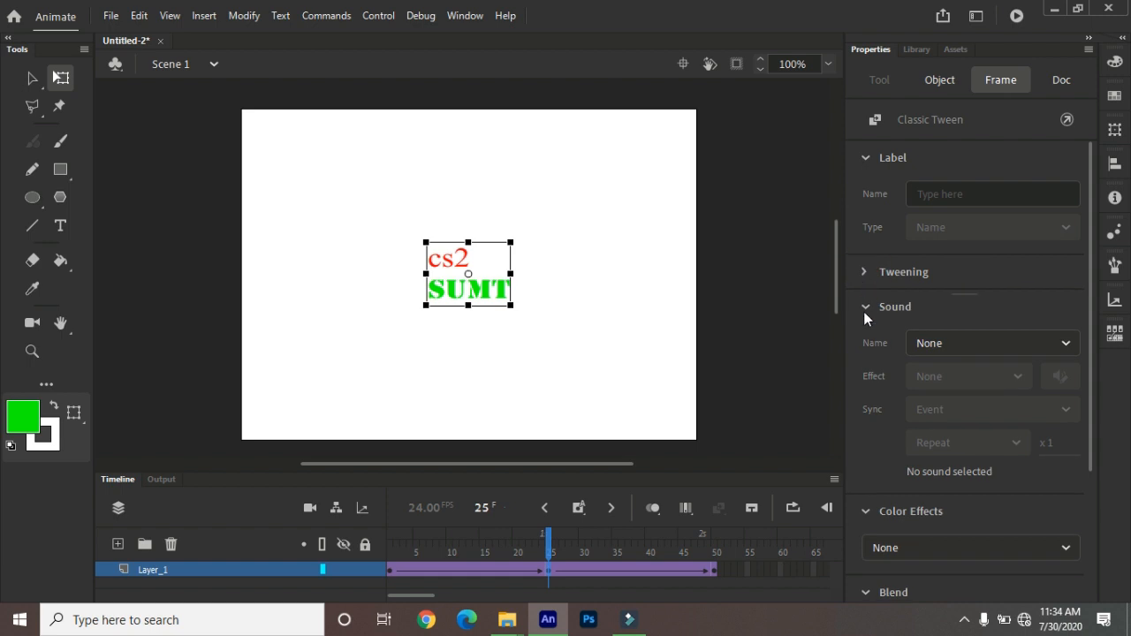
{"action": "left_click", "coordinate": [864, 273]}
{"action": "left_click", "coordinate": [864, 274]}
{"action": "left_click", "coordinate": [866, 307]}
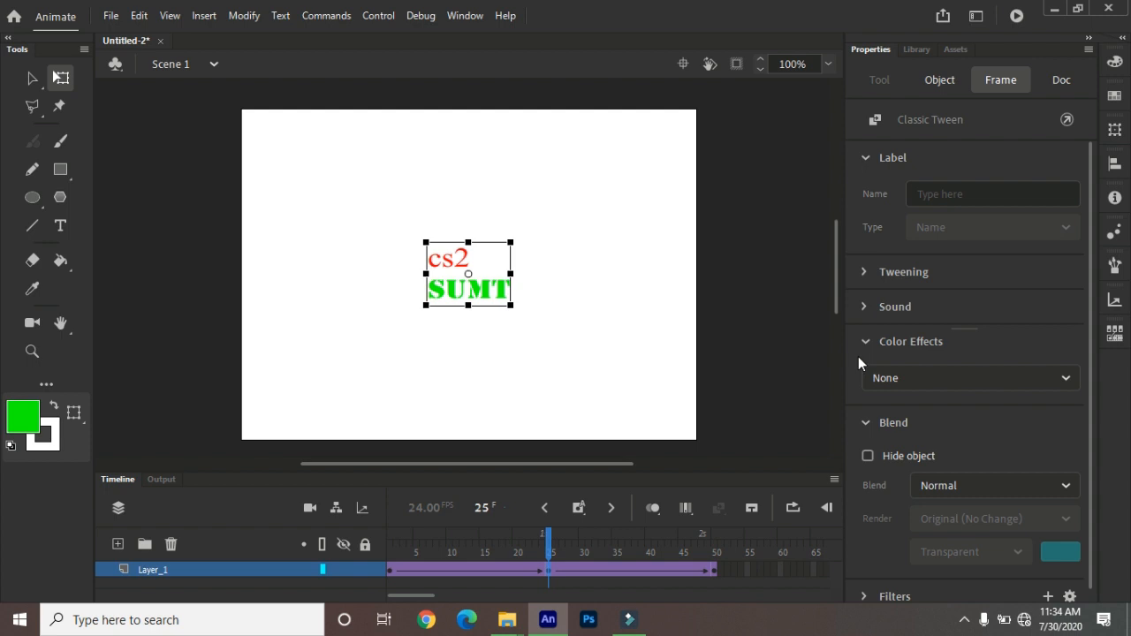
{"action": "left_click", "coordinate": [865, 343]}
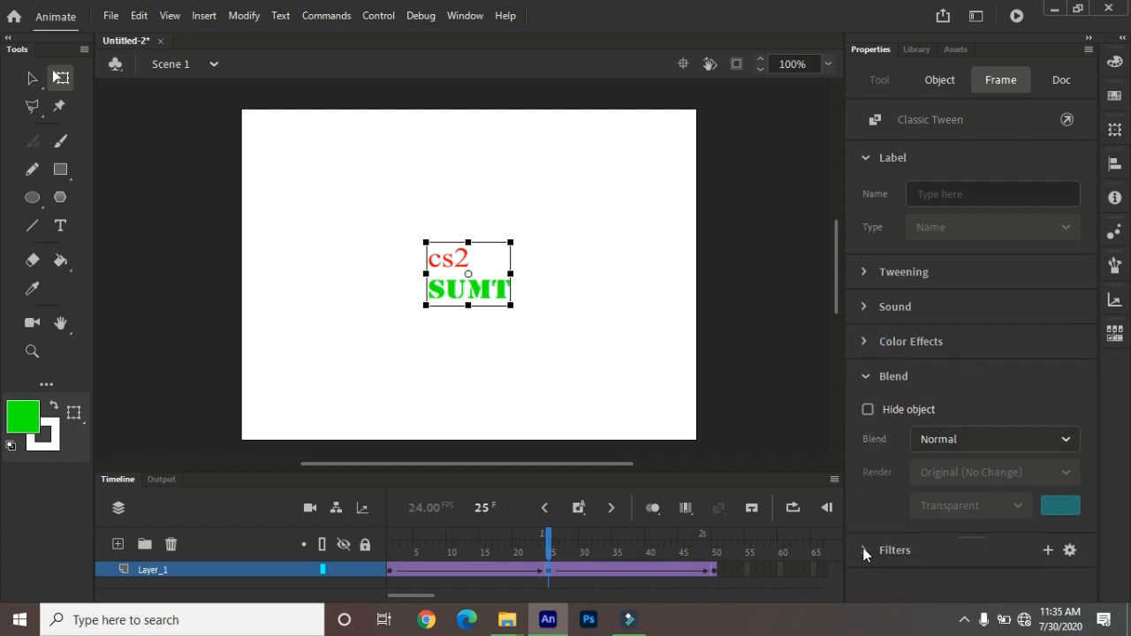
{"action": "left_click", "coordinate": [864, 375]}
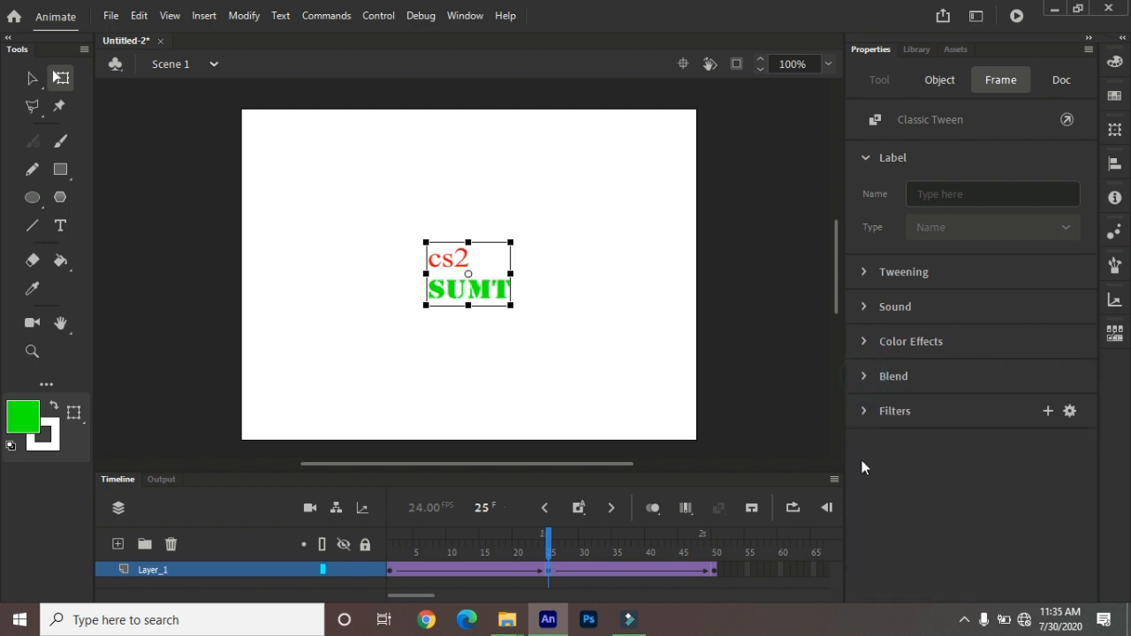
- Add a Blur filter to the frame 25 keyframe with High quality and Blur X and Y of 57, and test the movie
{"action": "left_click", "coordinate": [1053, 411]}
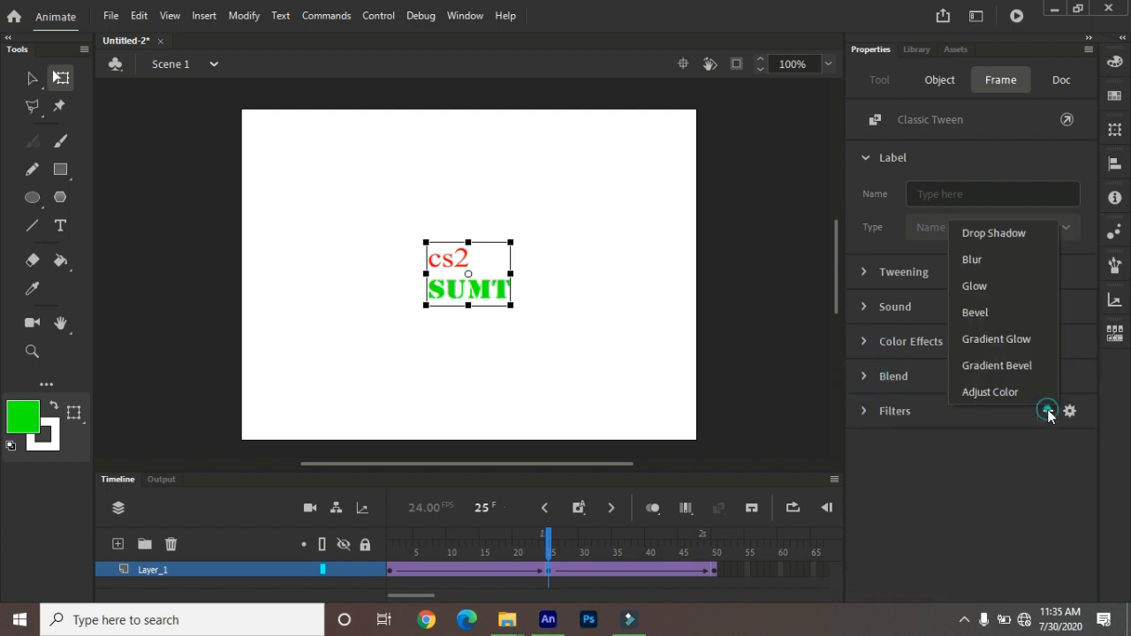
{"action": "left_click", "coordinate": [994, 269]}
{"action": "left_click", "coordinate": [1056, 522]}
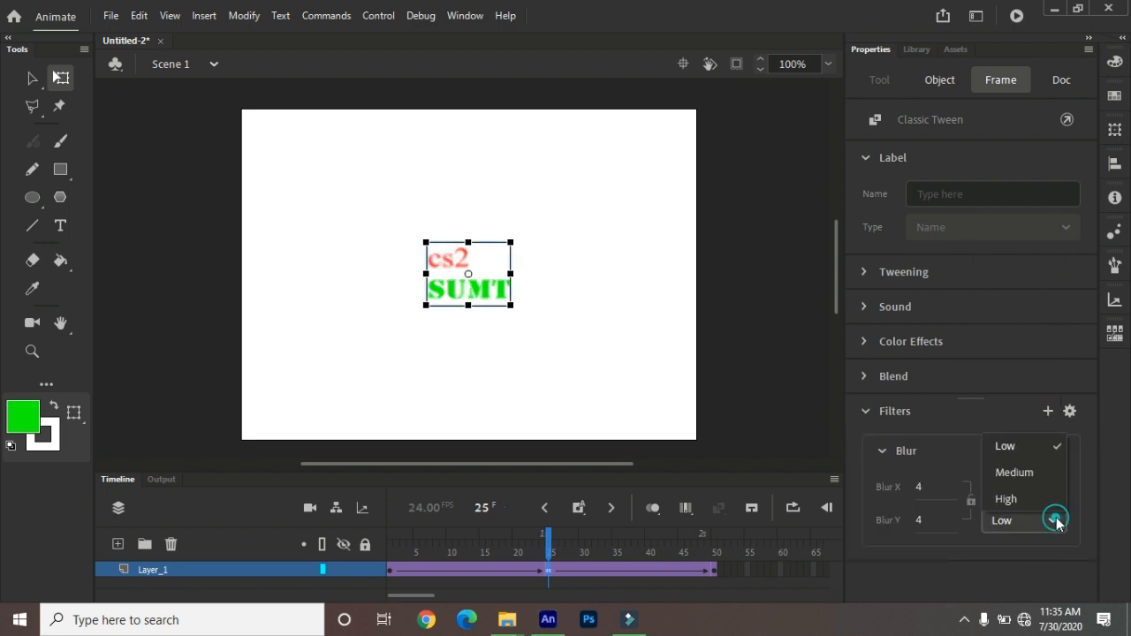
{"action": "left_click", "coordinate": [1040, 495]}
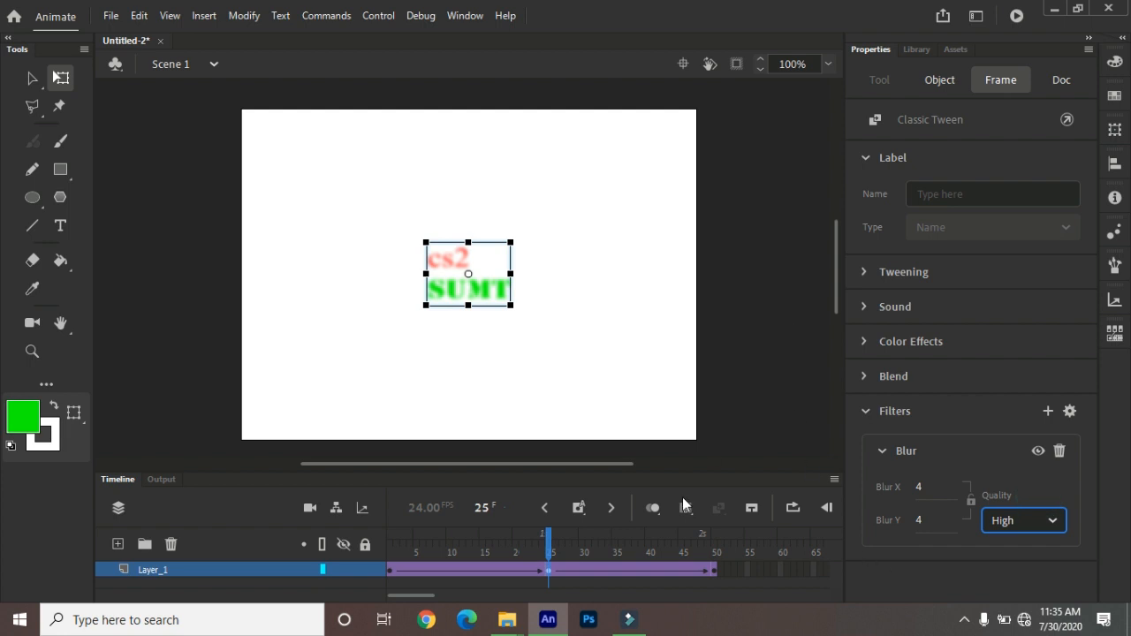
{"action": "left_click_drag", "start_coordinate": [919, 498], "coordinate": [968, 497]}
{"action": "left_click_drag", "start_coordinate": [917, 523], "coordinate": [972, 523]}
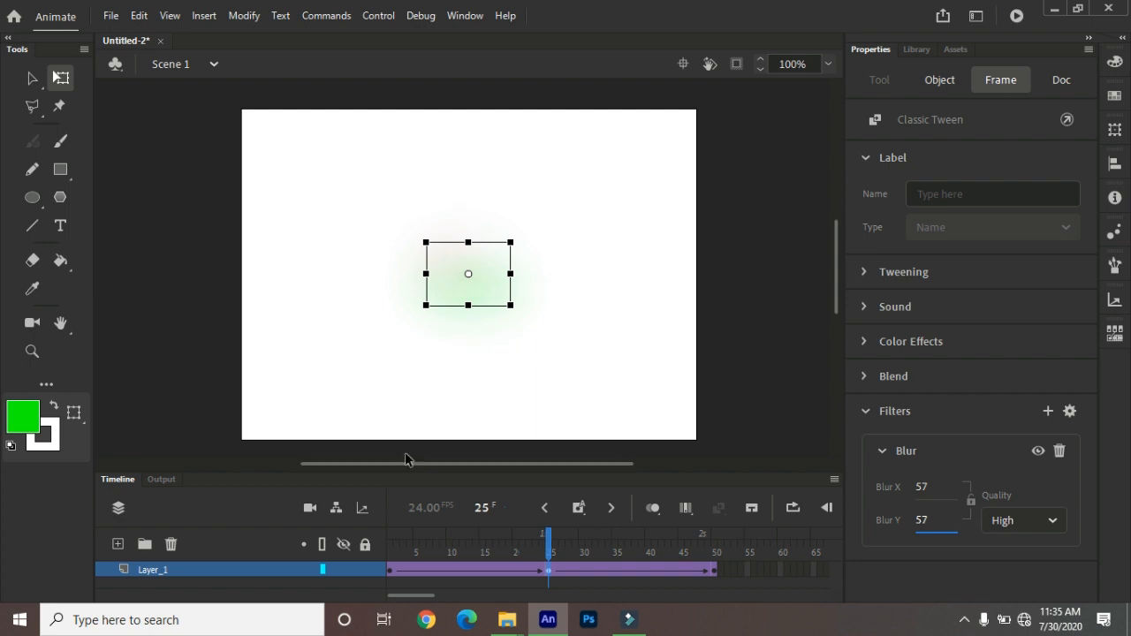
{"action": "key", "text": "ctrl+Return"}
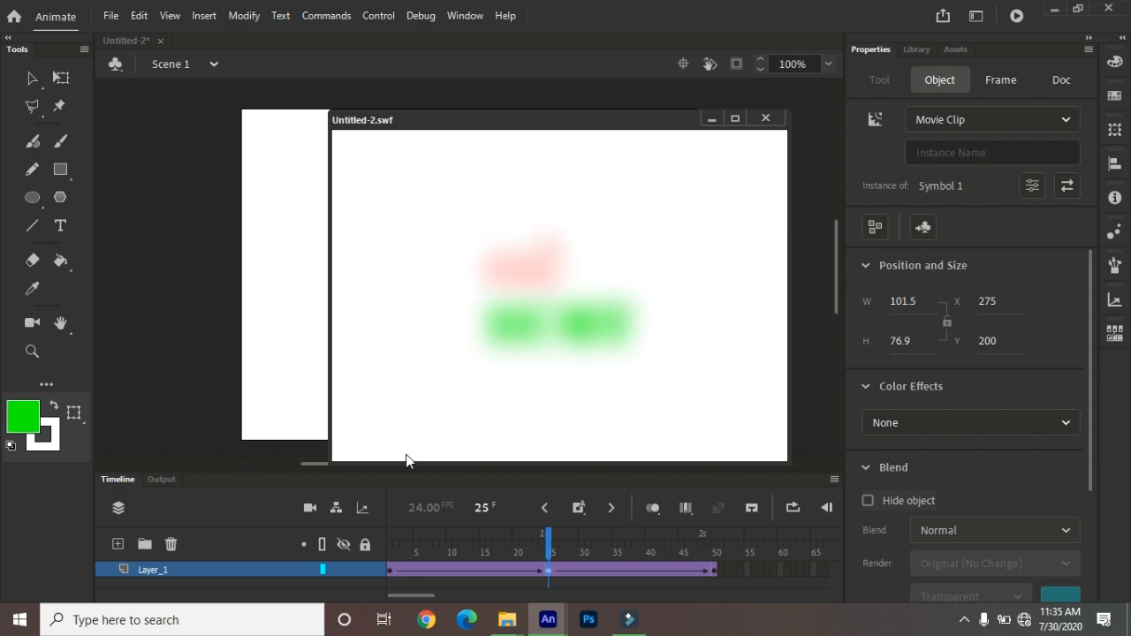
{"action": "left_click", "coordinate": [766, 117]}
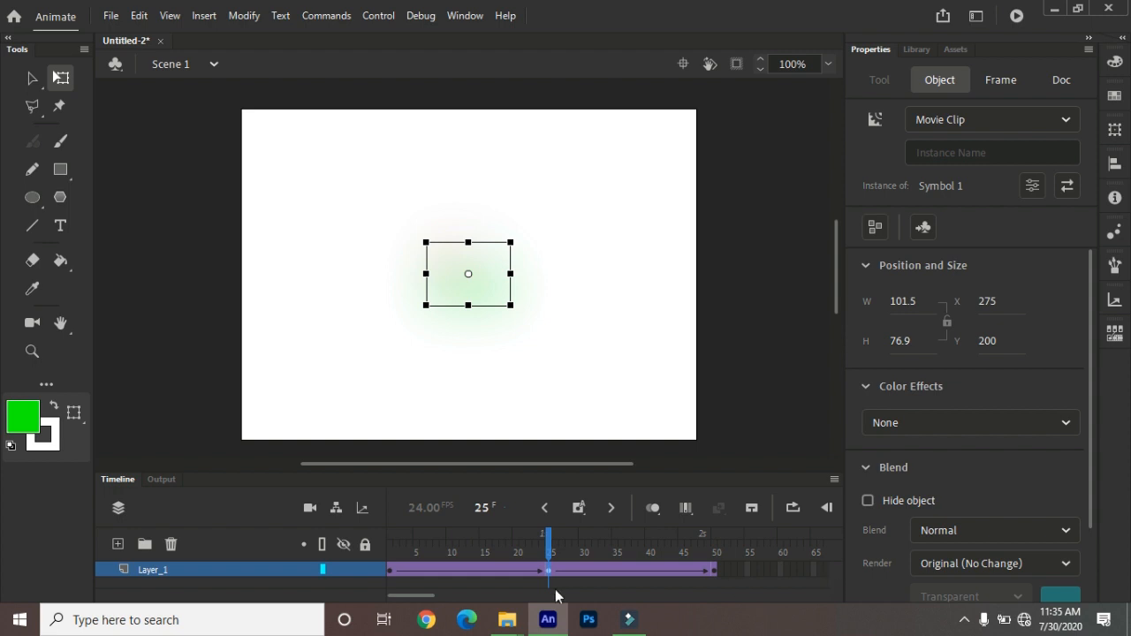
- Insert a keyframe at frame 90 on Layer_1 and test the movie
{"action": "left_click_drag", "start_coordinate": [413, 594], "coordinate": [452, 595]}
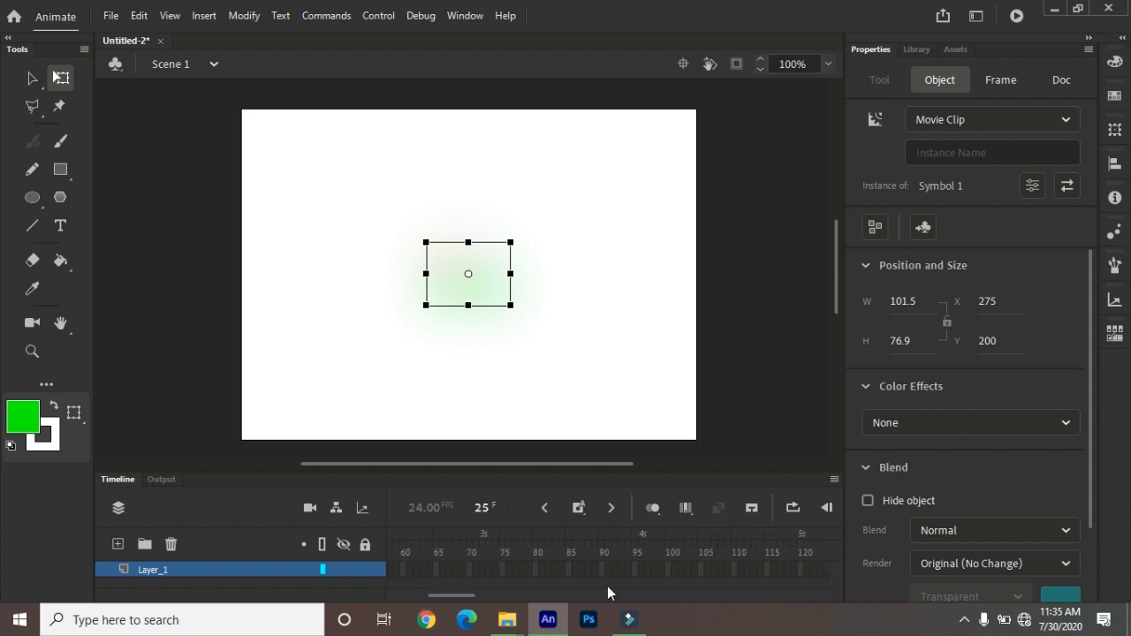
{"action": "left_click", "coordinate": [601, 578]}
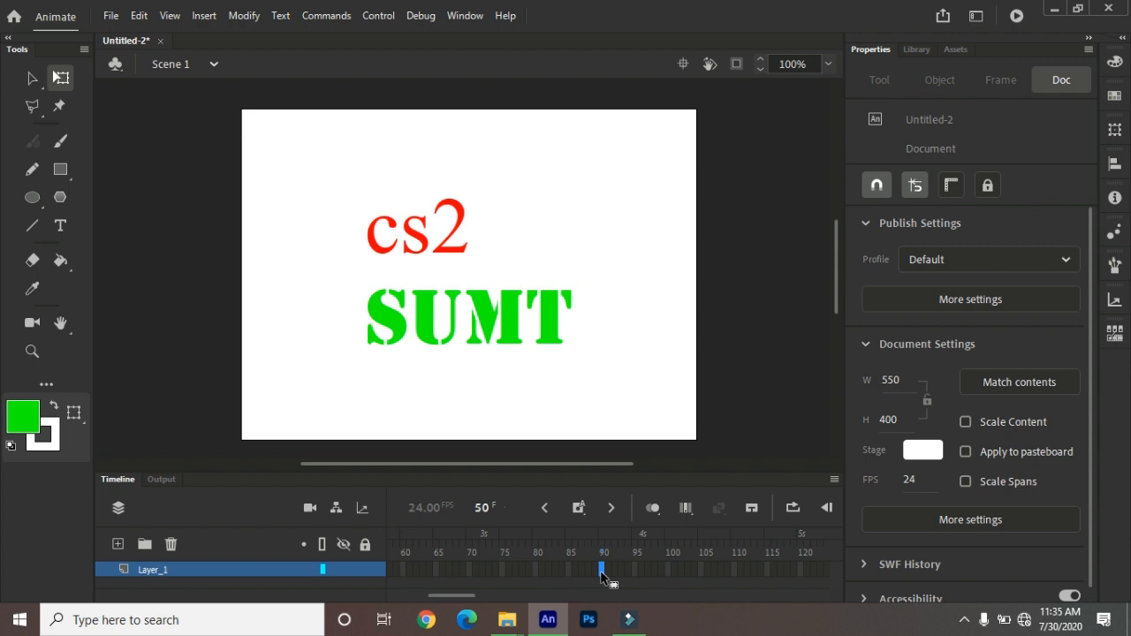
{"action": "key", "text": "F6"}
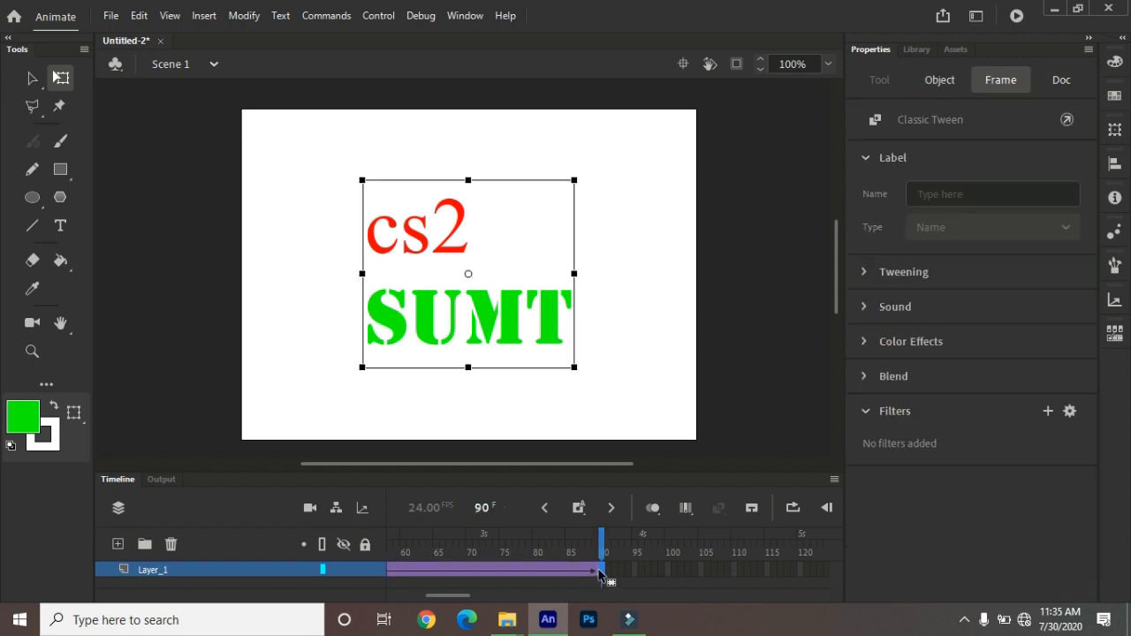
{"action": "key", "text": "ctrl+Return"}
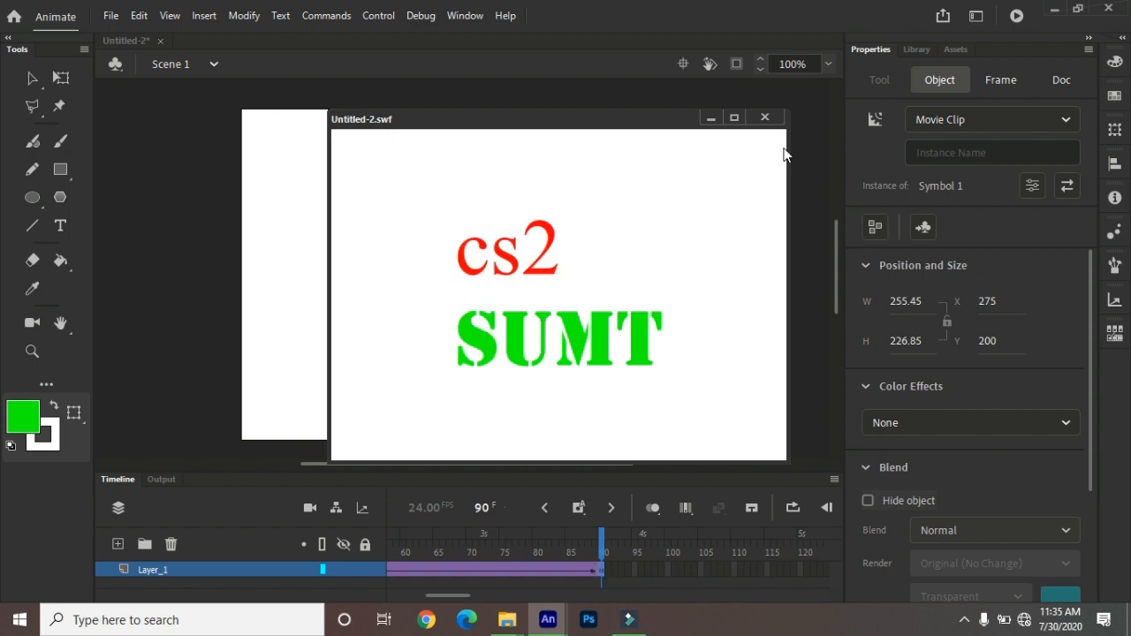
{"action": "left_click", "coordinate": [767, 117]}
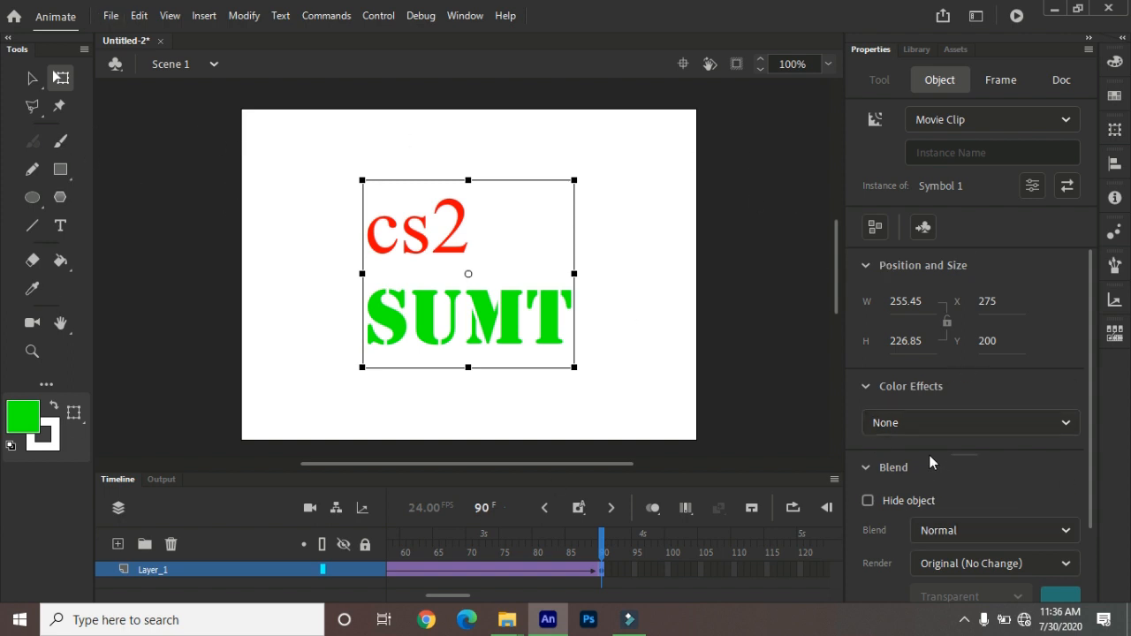
- Try a 52% Tint color effect on the movie clip at frame 90 with Red 35 and Green 50
{"action": "left_click", "coordinate": [1068, 423]}
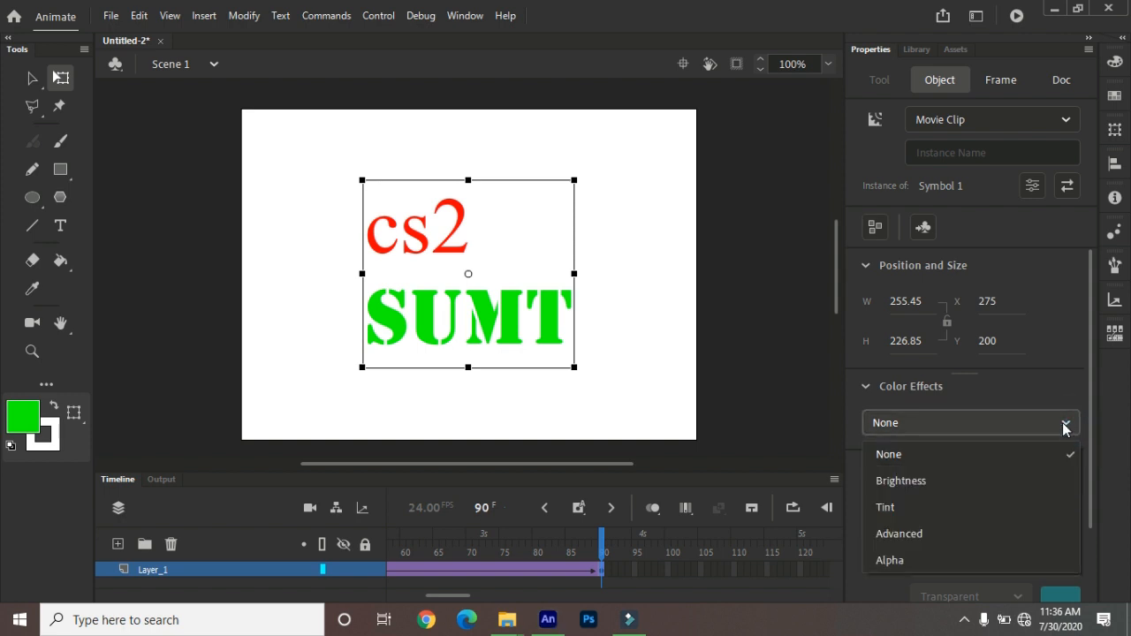
{"action": "left_click", "coordinate": [931, 506]}
{"action": "left_click_drag", "start_coordinate": [972, 471], "coordinate": [895, 510]}
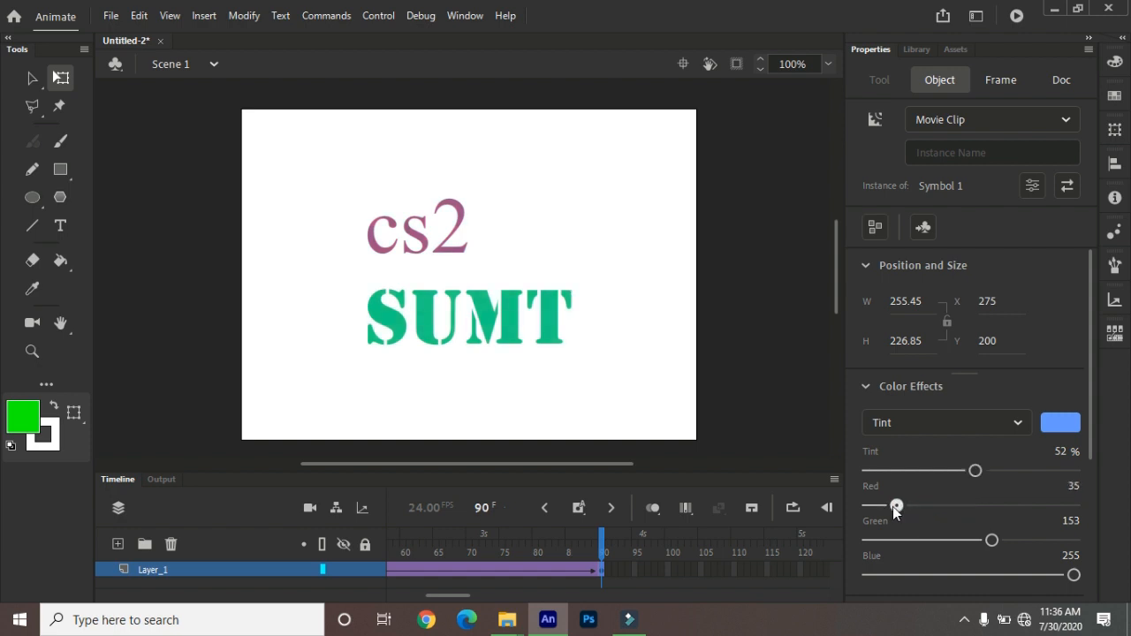
{"action": "left_click_drag", "start_coordinate": [992, 541], "coordinate": [908, 550]}
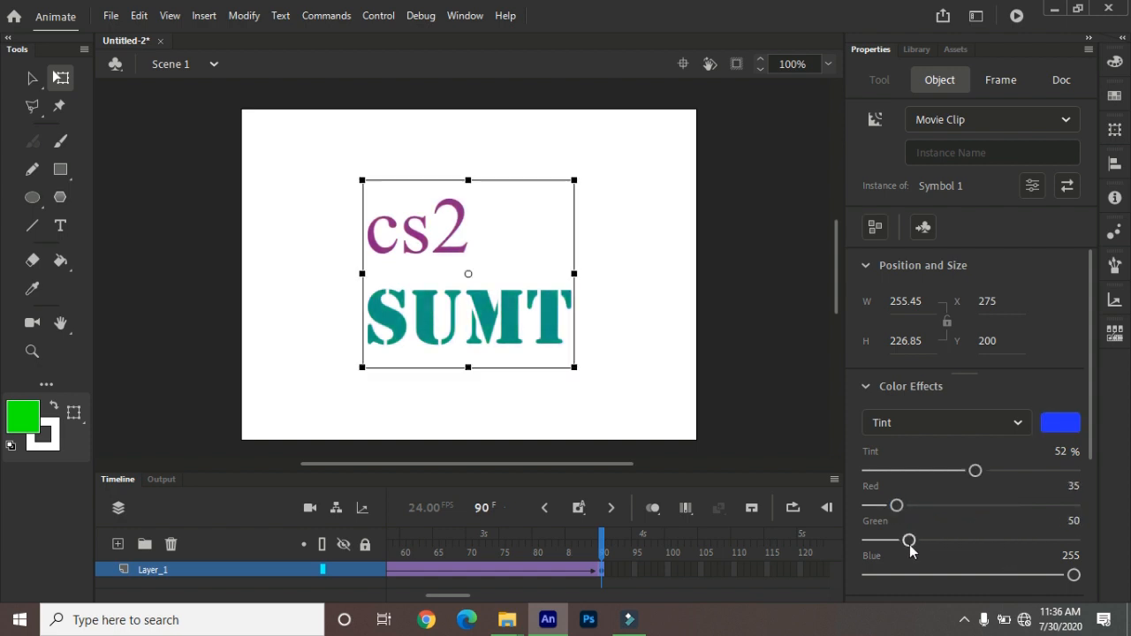
- Change the movie clip's color effect at frame 90 to Alpha at 96% and minimize the application window
{"action": "left_click", "coordinate": [1019, 423]}
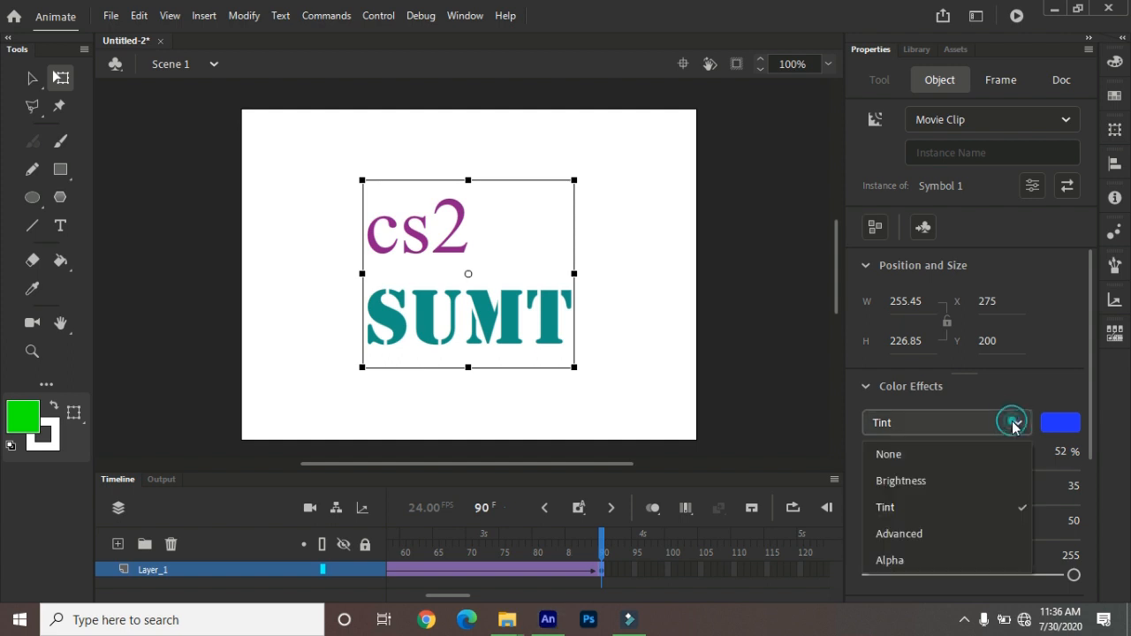
{"action": "left_click", "coordinate": [941, 559]}
{"action": "mouse_move", "coordinate": [1073, 470]}
{"action": "left_mouse_down"}
{"action": "mouse_move", "coordinate": [945, 474]}
{"action": "mouse_move", "coordinate": [1069, 477]}
{"action": "left_mouse_up"}
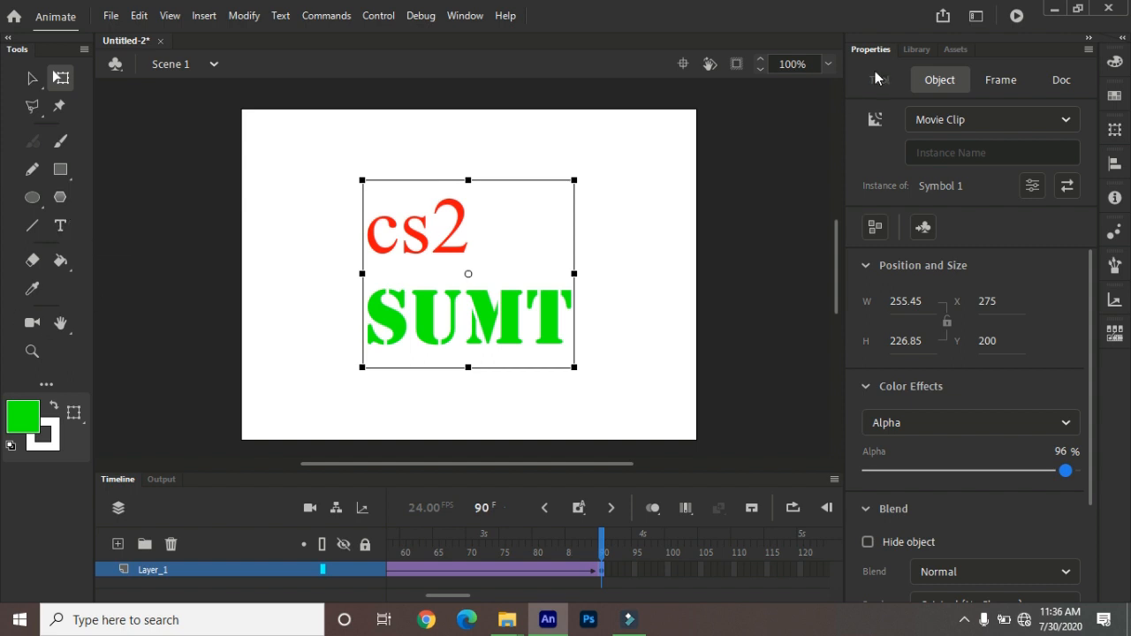
{"action": "left_click", "coordinate": [1054, 11]}
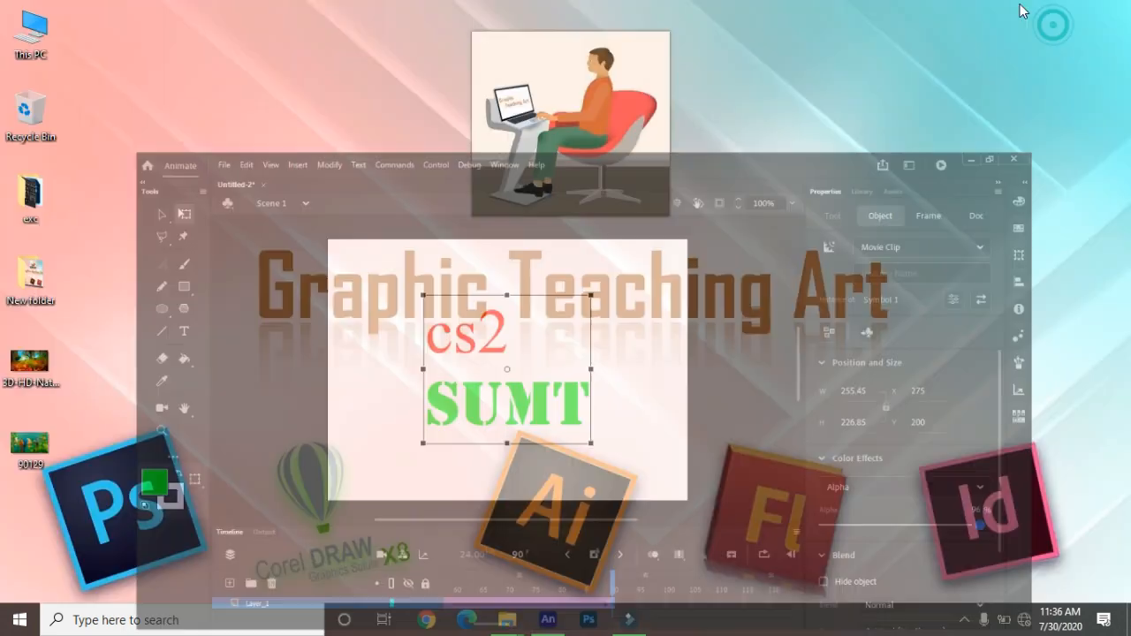